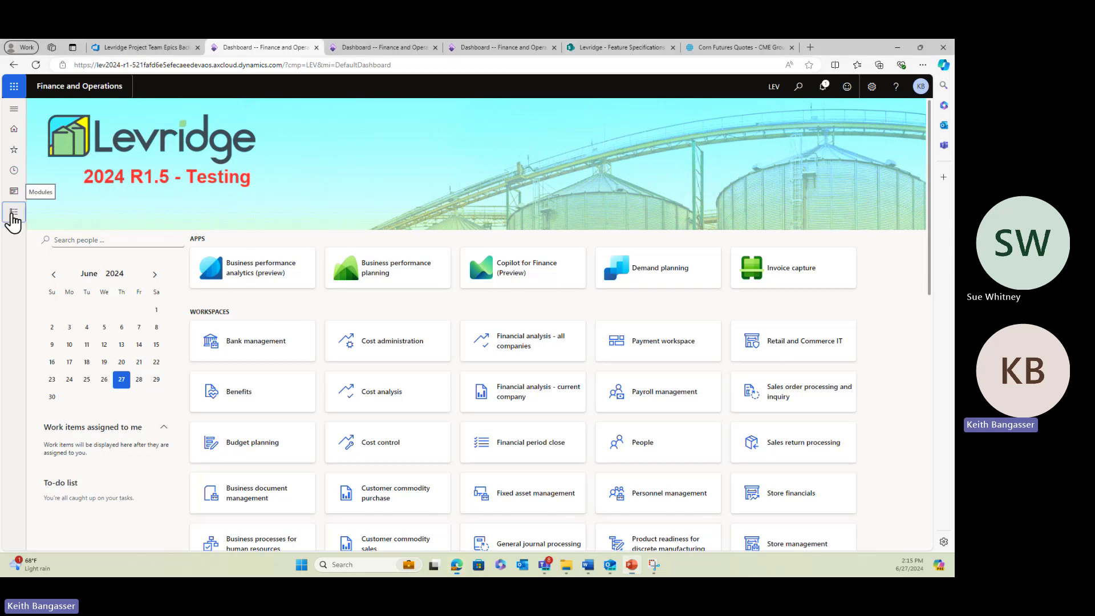
- Open the ADM corn cash contract for branch BAR from the outbound sales contracts in Commodity accounting
click(14, 213)
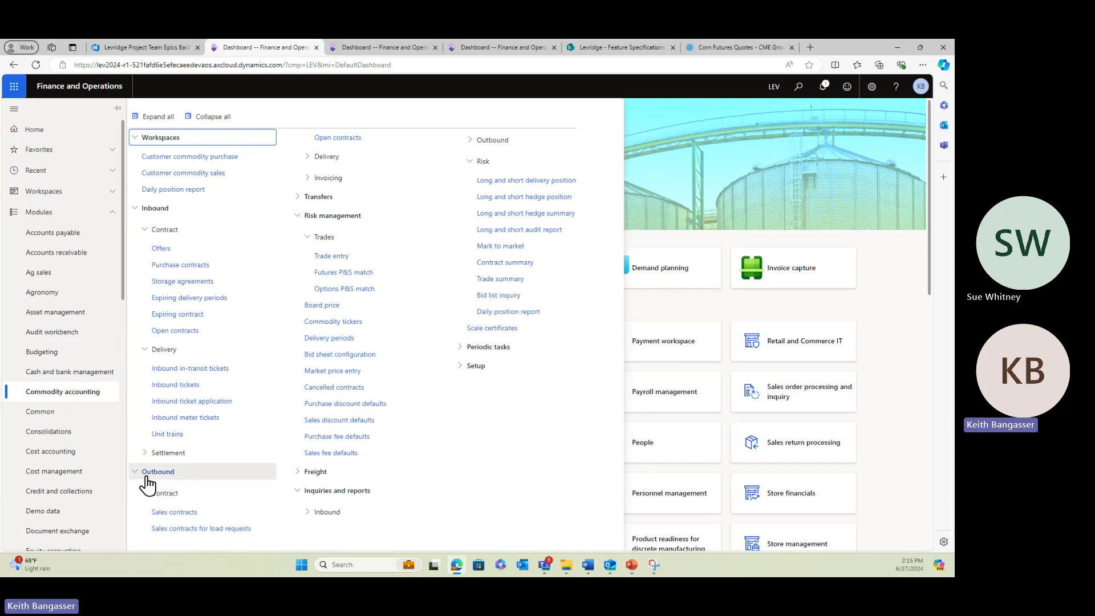
click(171, 513)
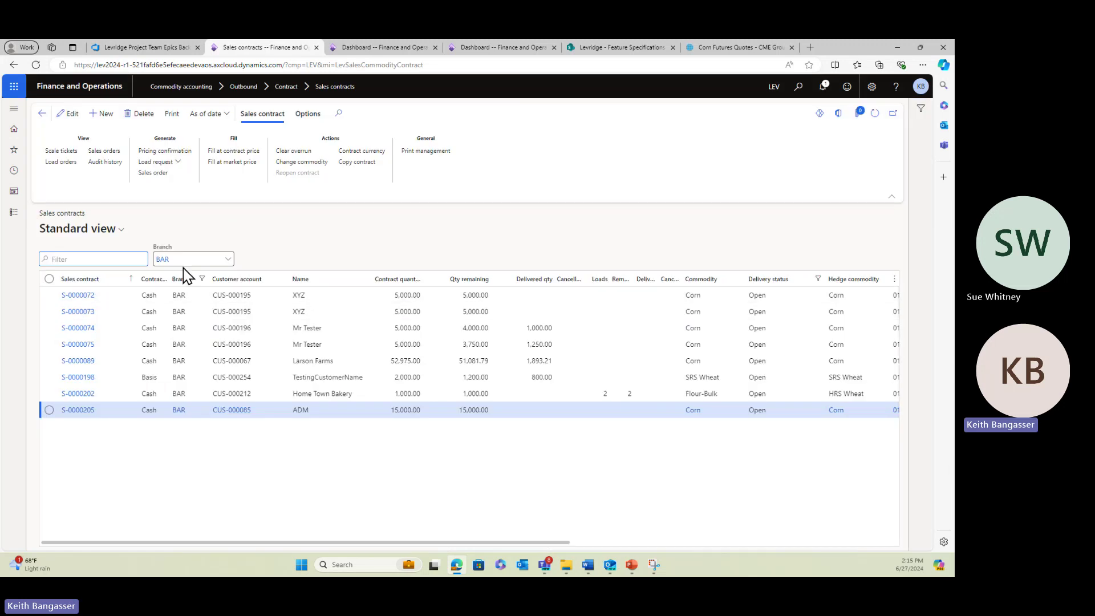
click(76, 413)
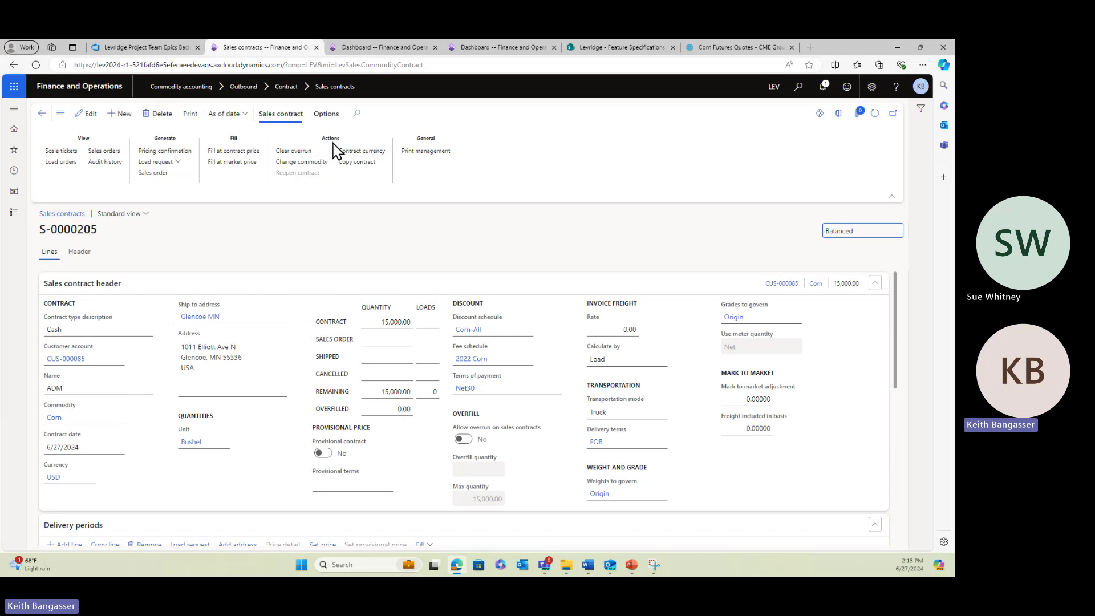
- Start a copy of the contract with delivery period 2406 and ticker CN24, leaving the copying of delivery periods off
click(358, 162)
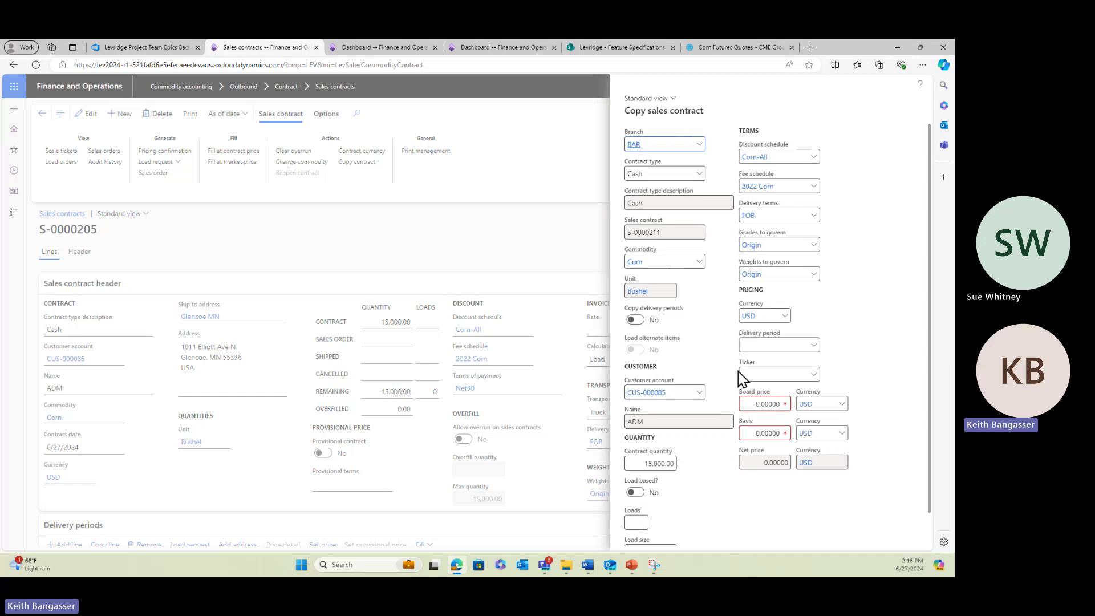
click(815, 345)
click(838, 330)
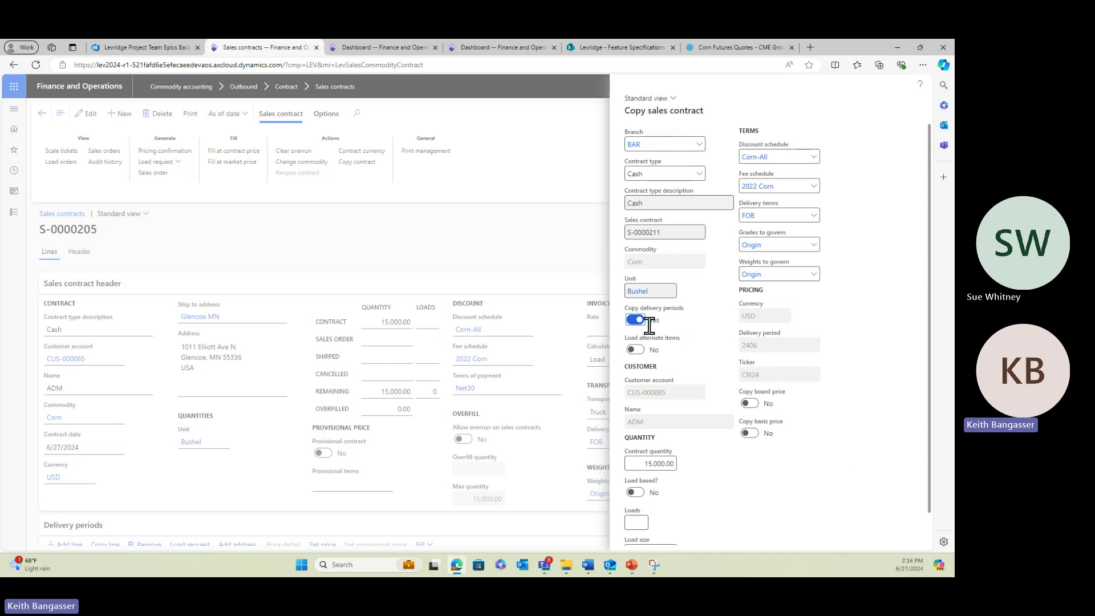
click(647, 322)
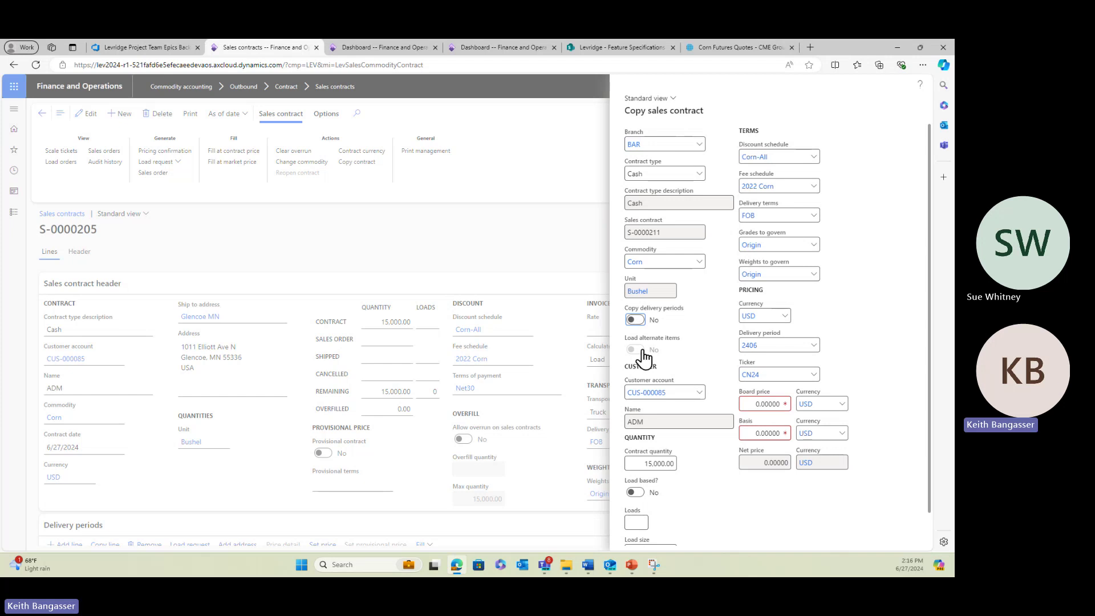
- Set the copied contract's board price to 5.50 and basis to 0.25, and create the contract
click(750, 403)
text(5.50)
key(Tab)
key(BackSpace)
text(.25)
key(Tab)
scroll(867, 426, down, 1)
click(863, 539)
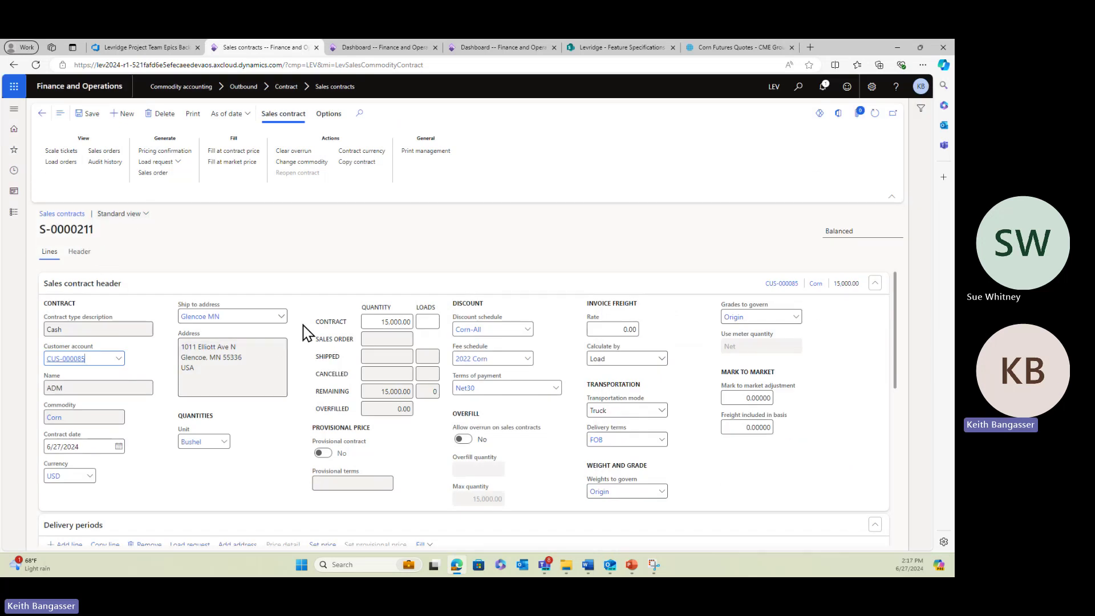
- Review the header and delivery period line of the copied contract and return to the sales contracts list
scroll(319, 342, down, 3)
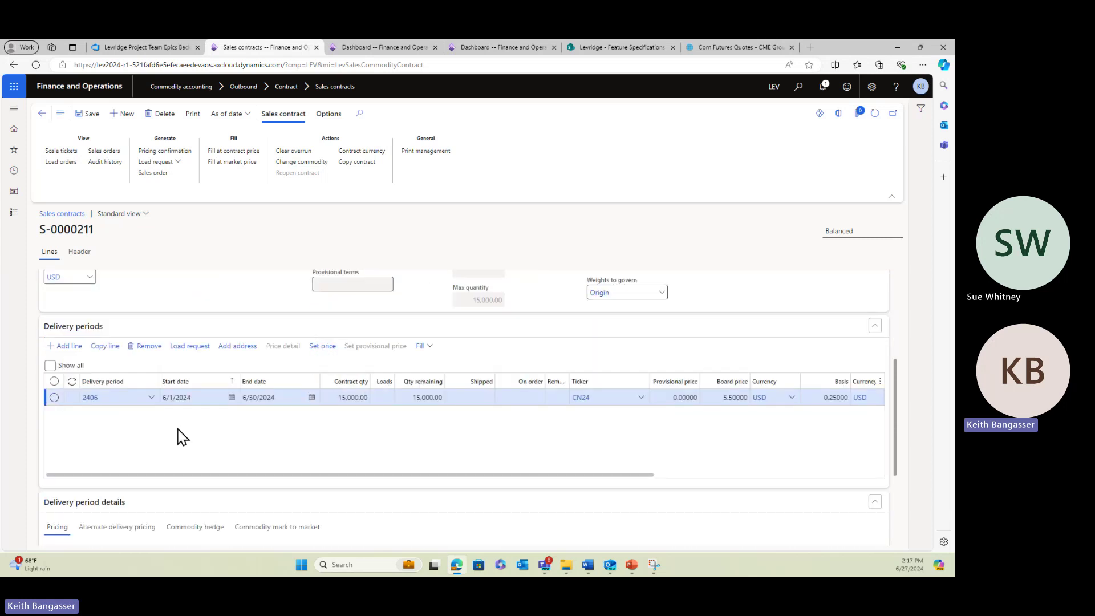
scroll(179, 436, down, 2)
scroll(194, 431, up, 2)
scroll(219, 419, up, 3)
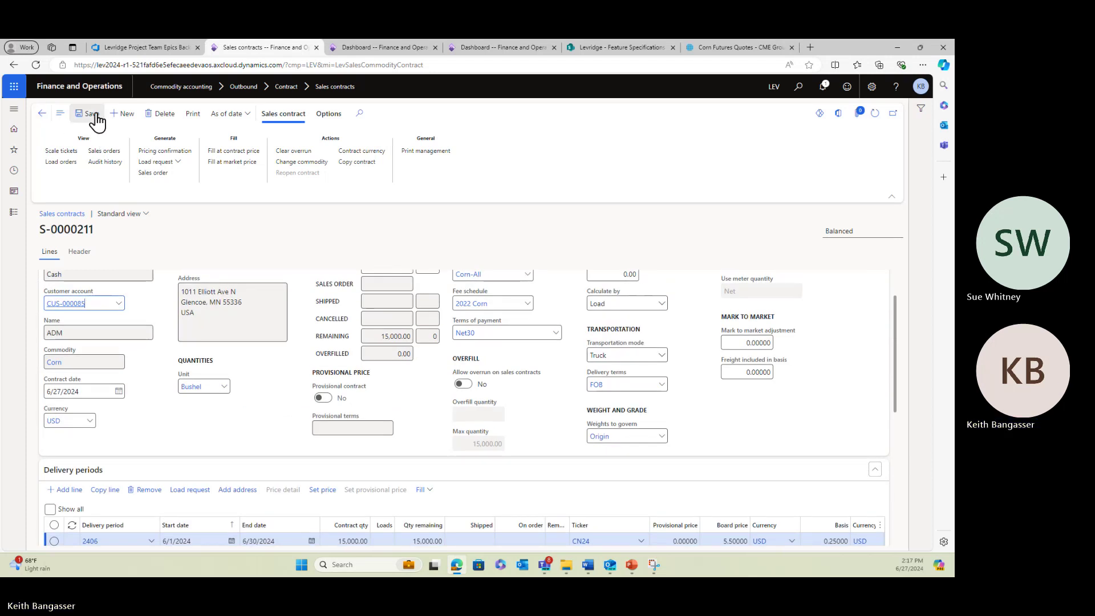
click(41, 114)
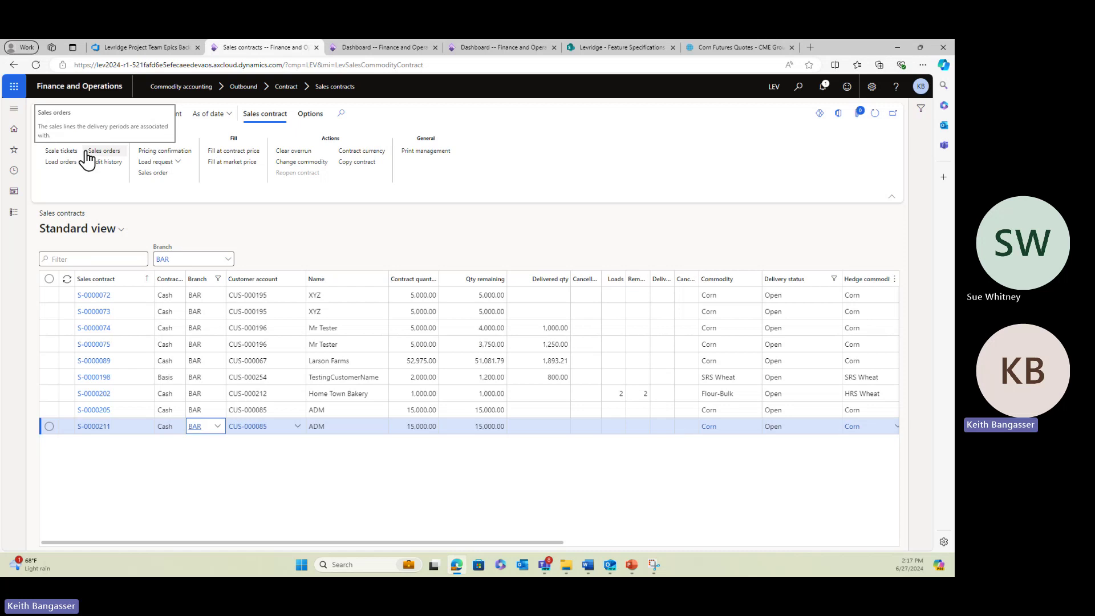
- Start a new cash sales contract for the commodity Flour-Bulk with Home Town Bakery as the customer
click(106, 114)
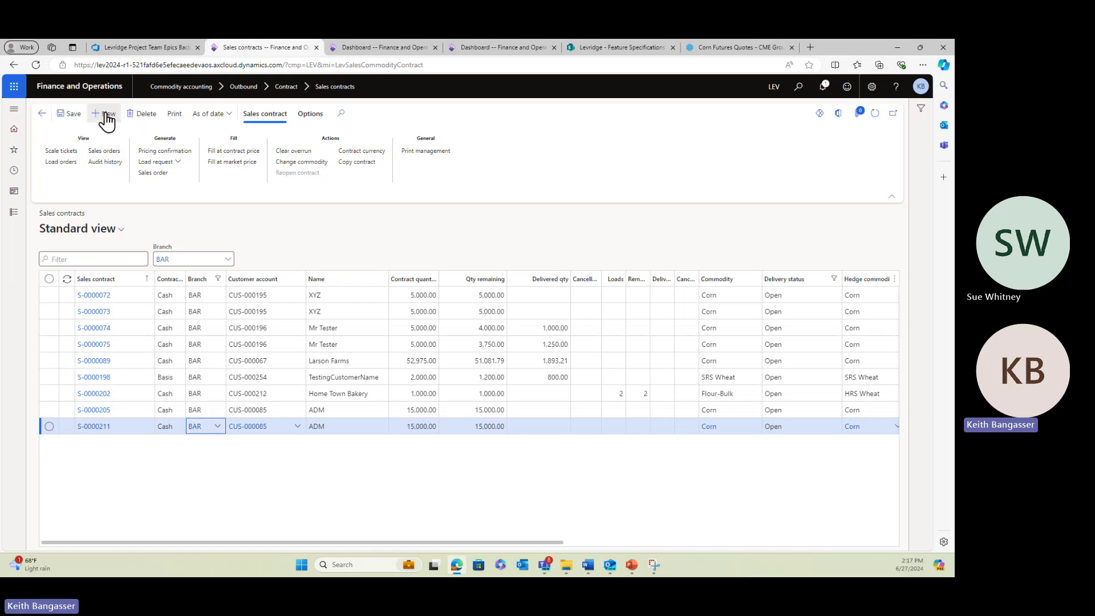
click(700, 176)
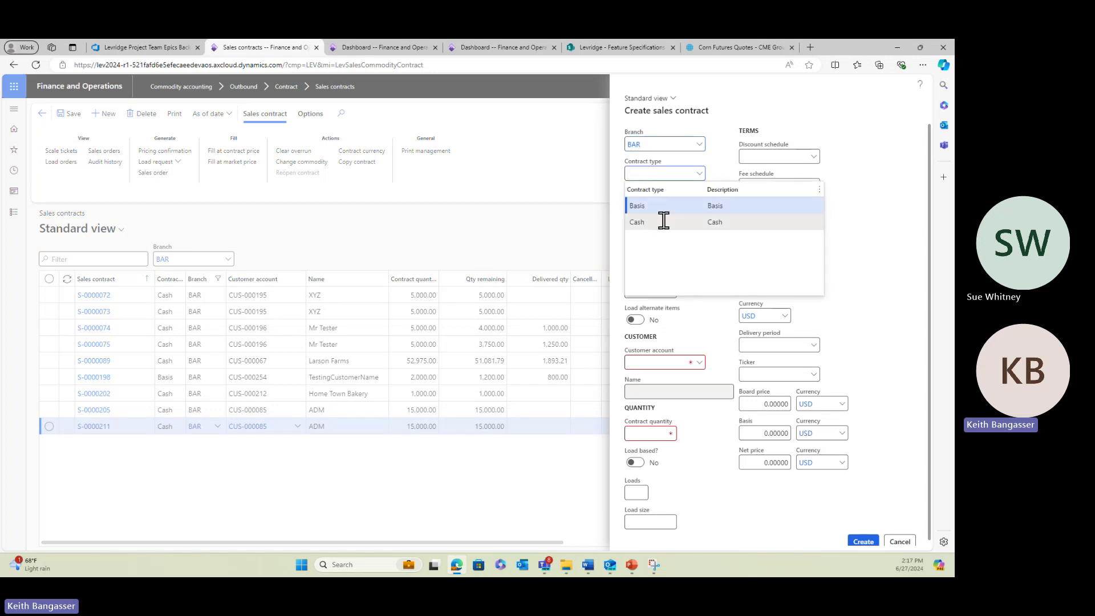
click(660, 221)
click(680, 261)
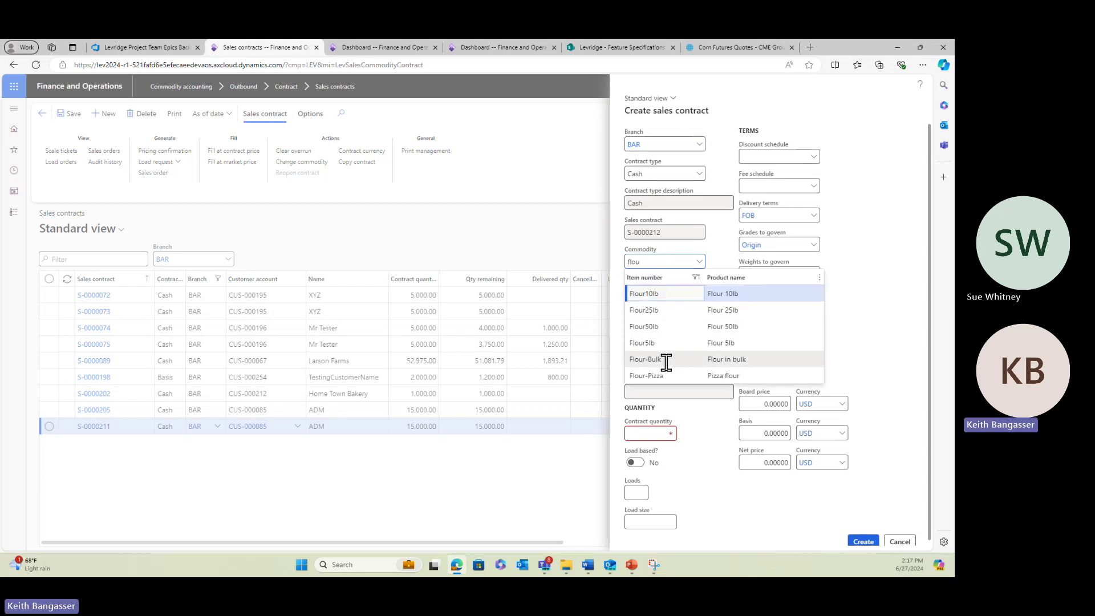
click(666, 359)
click(692, 362)
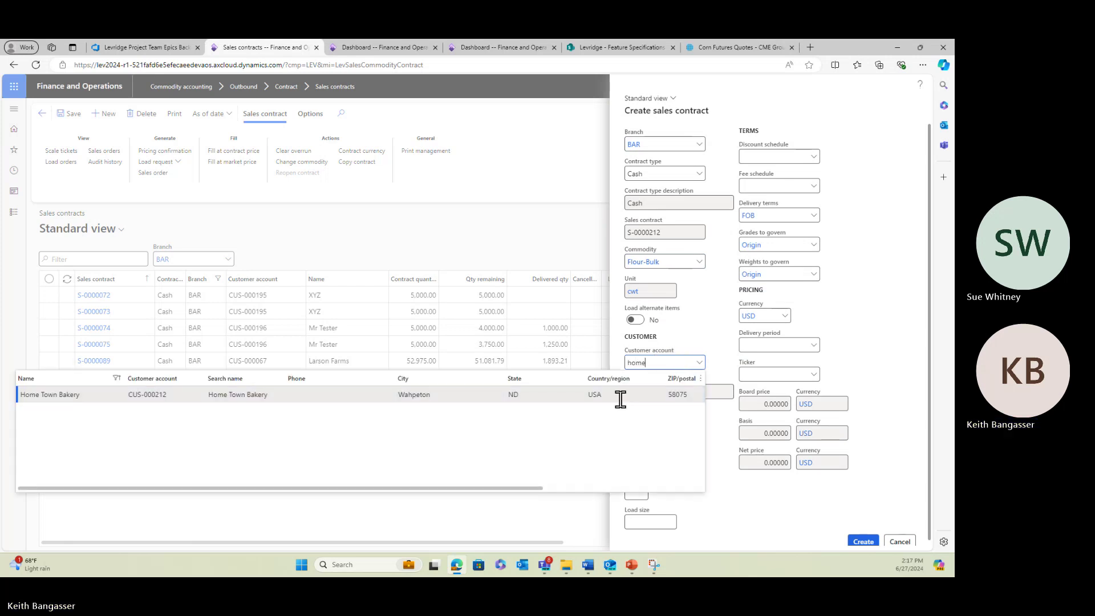
click(577, 398)
- Set the contract quantity to 1,000 in 2 loads of 500 with delivery period 2406, and create the contract
click(656, 433)
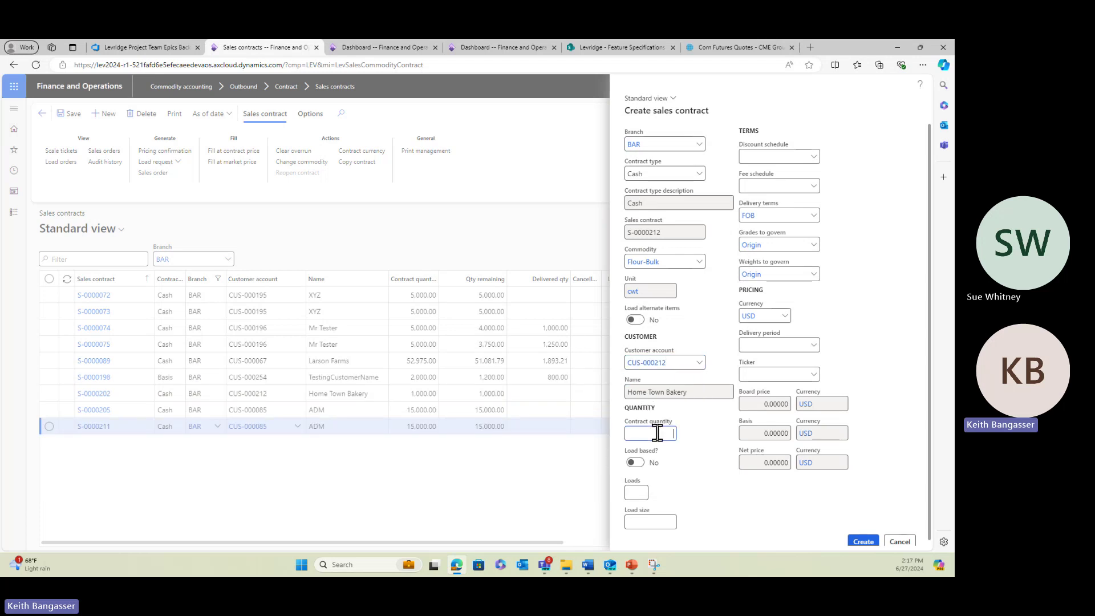
key(Tab)
key(Tab)
key(Tab)
click(814, 347)
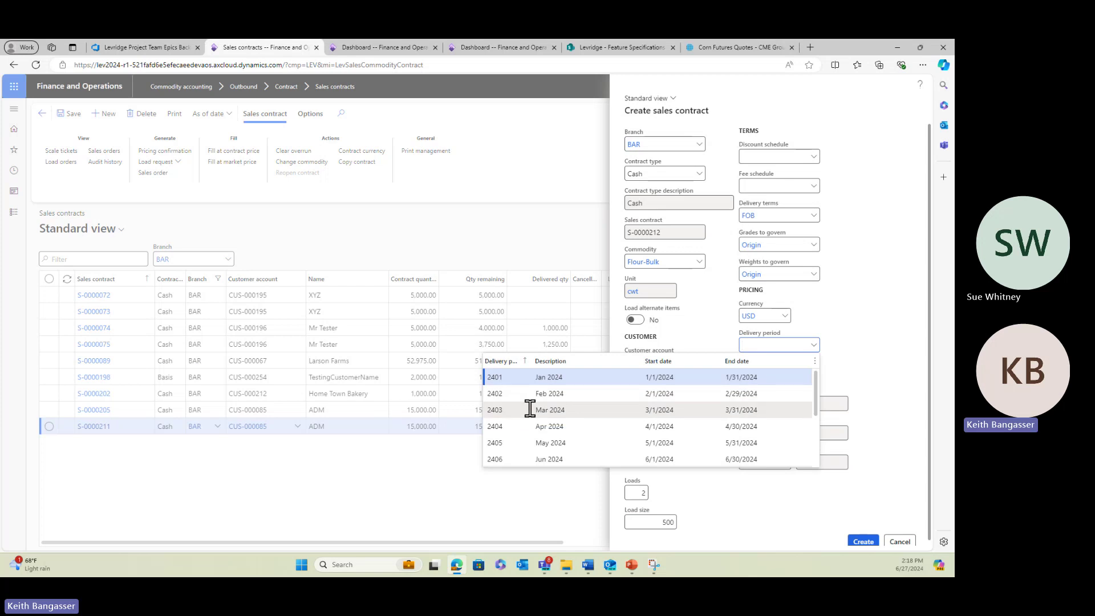
click(552, 459)
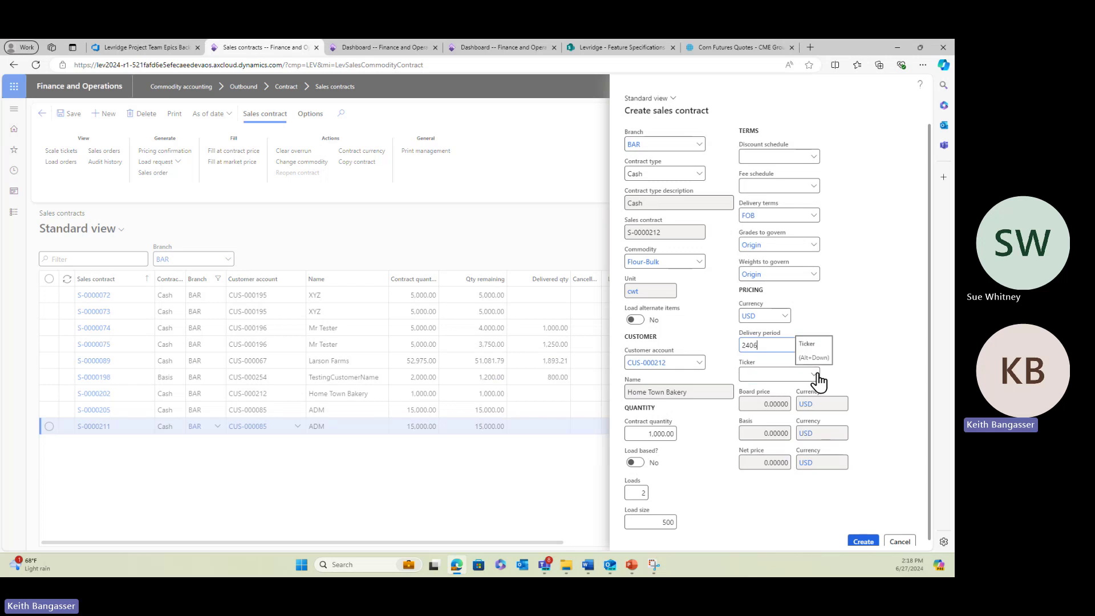
click(863, 543)
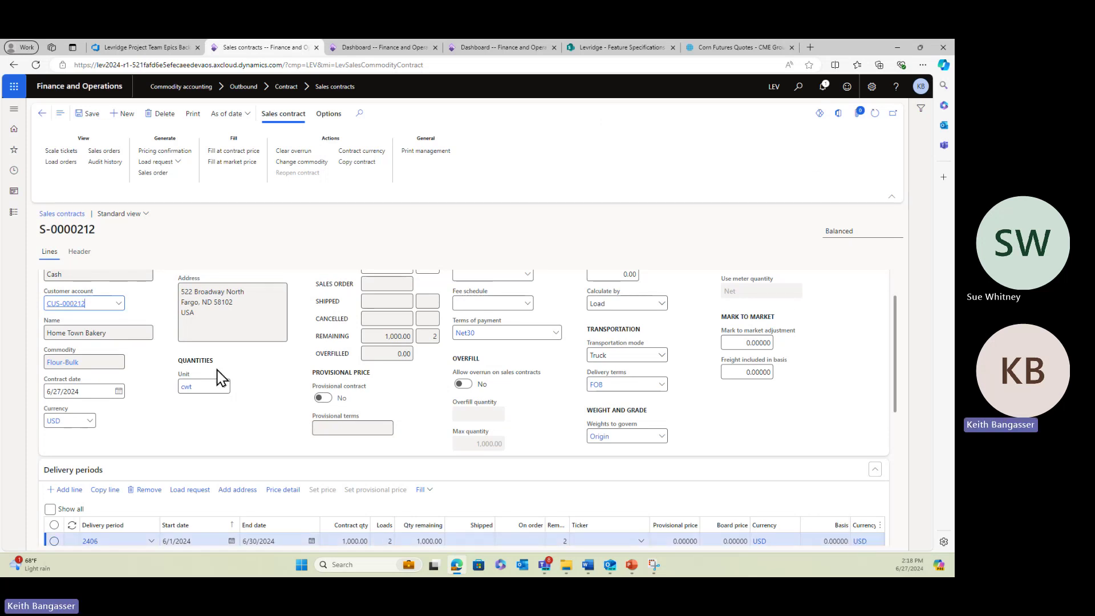
- Load the default items into the delivery period's alternate delivery pricing and return to the sales contracts list
scroll(176, 359, down, 3)
scroll(176, 359, down, 3)
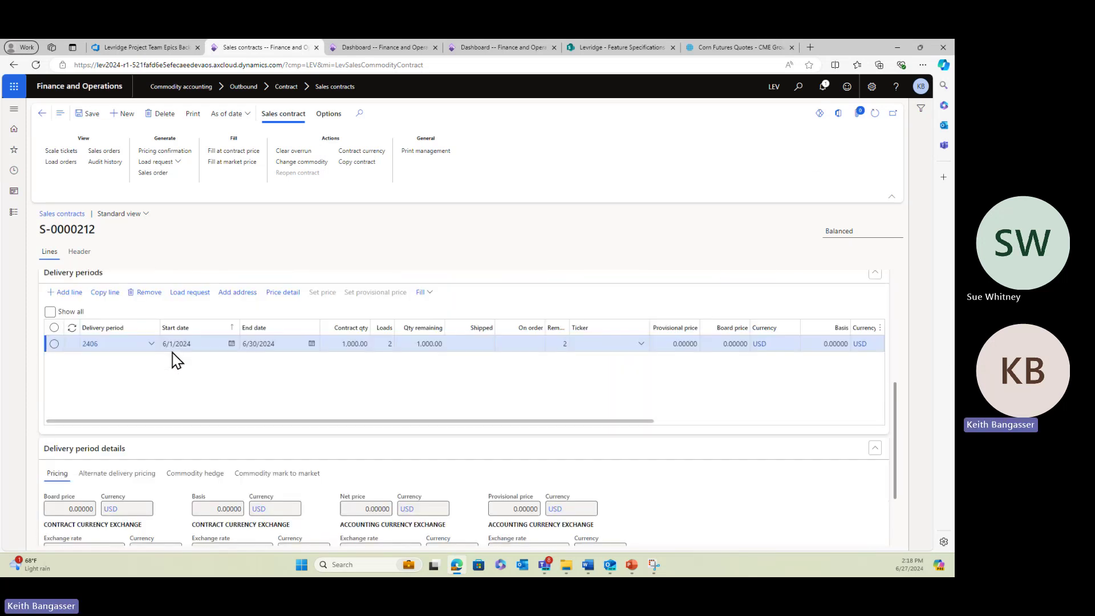
click(111, 376)
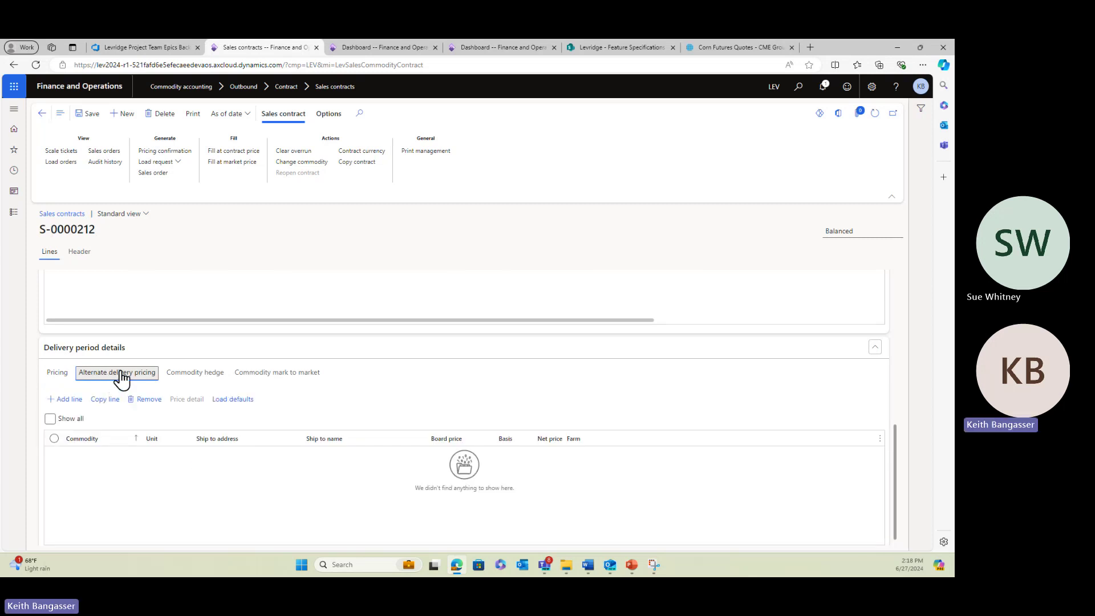
click(232, 402)
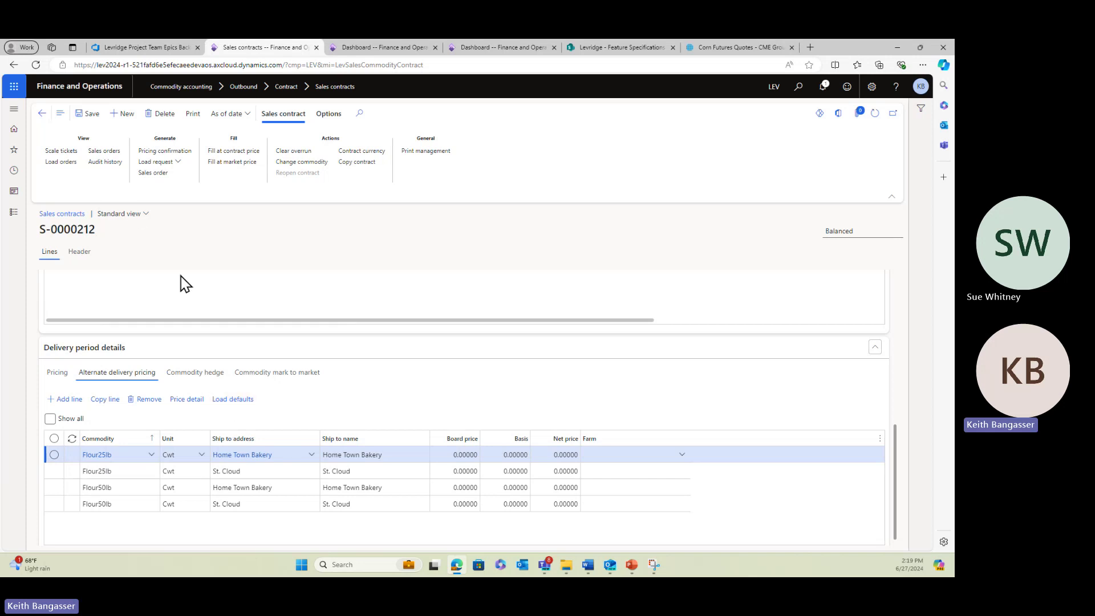
click(41, 116)
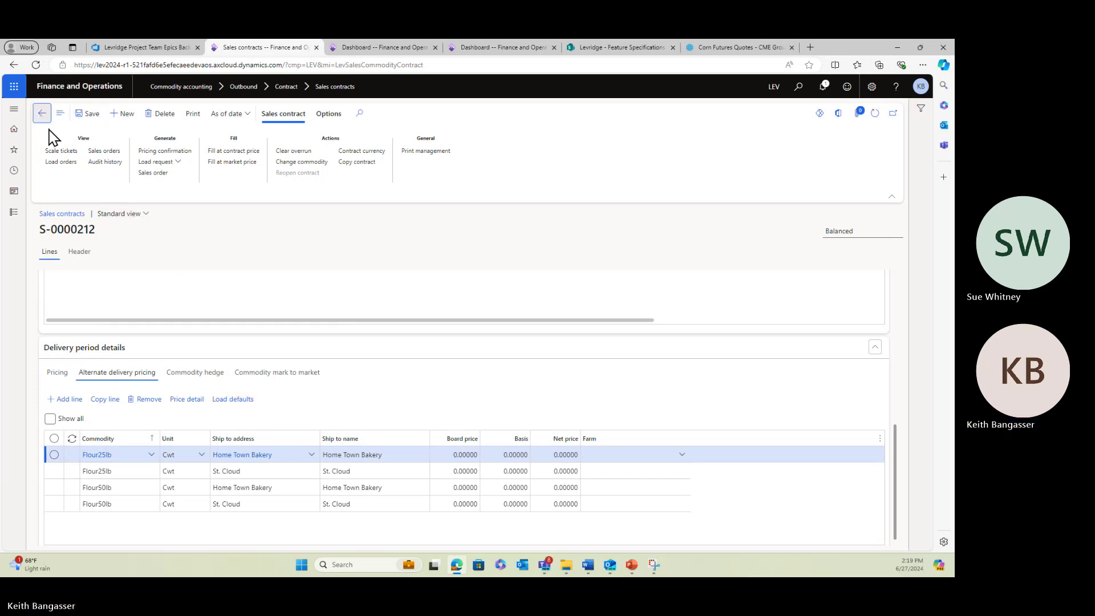
- Open the Flour-Bulk product from the released products in Product information management
click(15, 215)
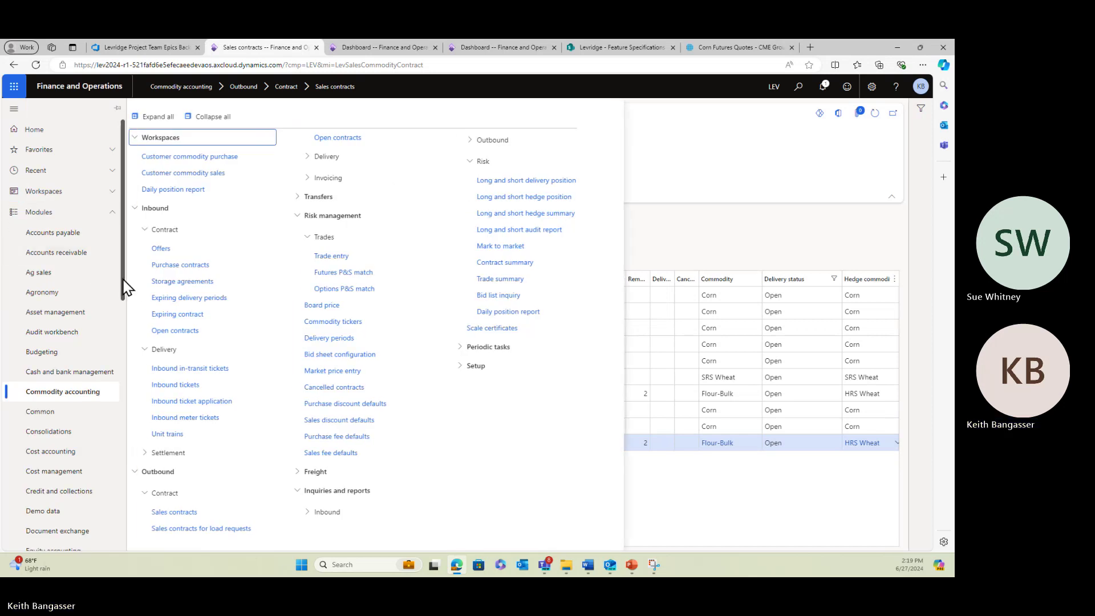
drag(124, 283, 119, 474)
click(70, 427)
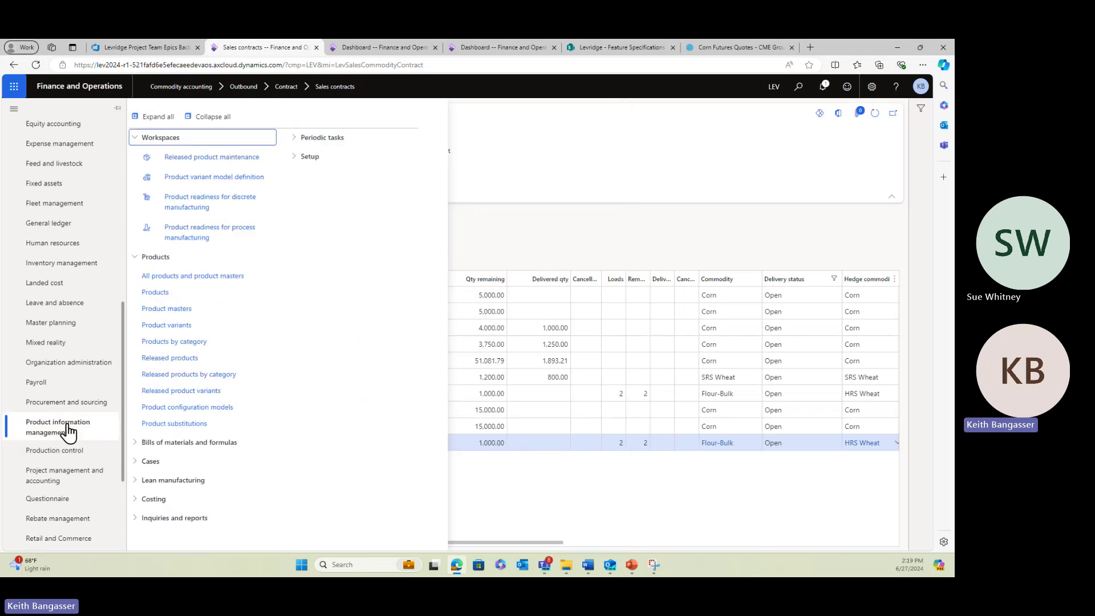
click(155, 359)
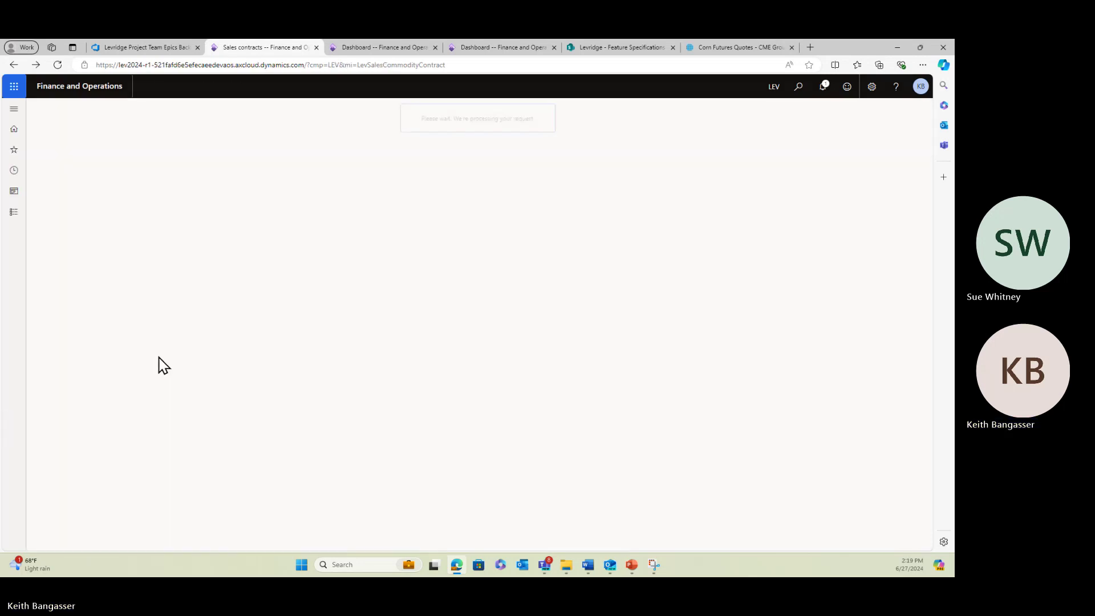
scroll(111, 422, down, 3)
scroll(113, 438, down, 10)
scroll(113, 437, down, 6)
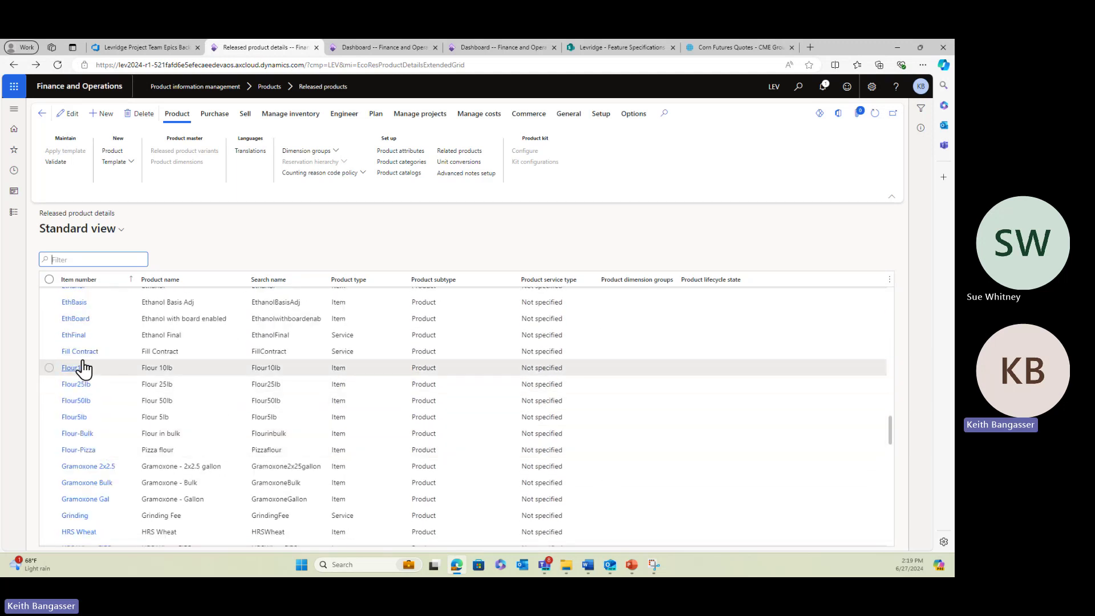
click(87, 434)
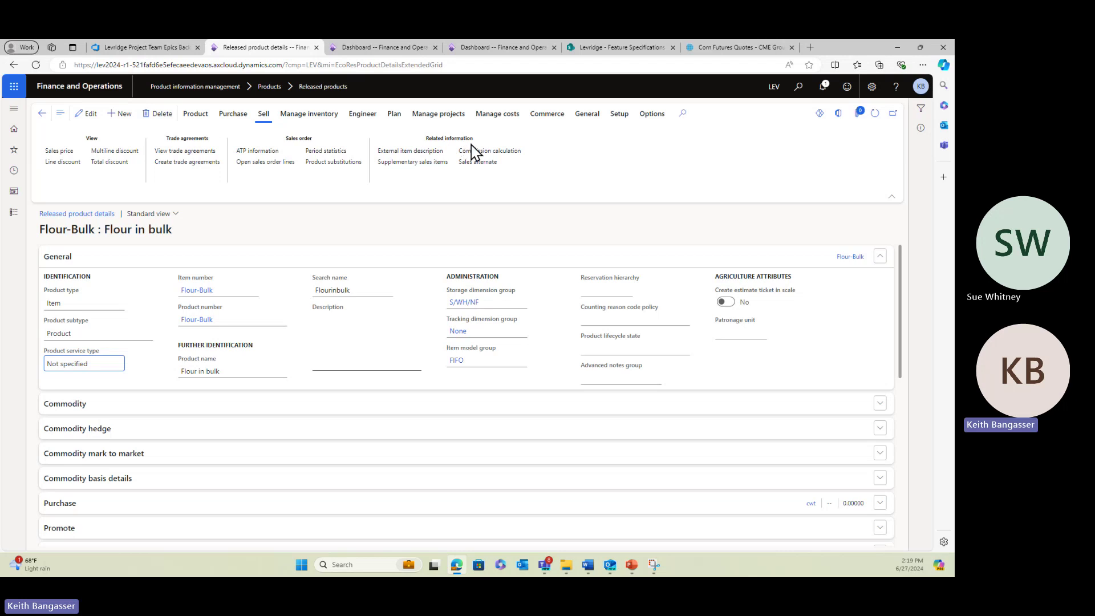
- Add Flour10lb to the sales alternates of Flour-Bulk, save it and return to the product details
click(478, 162)
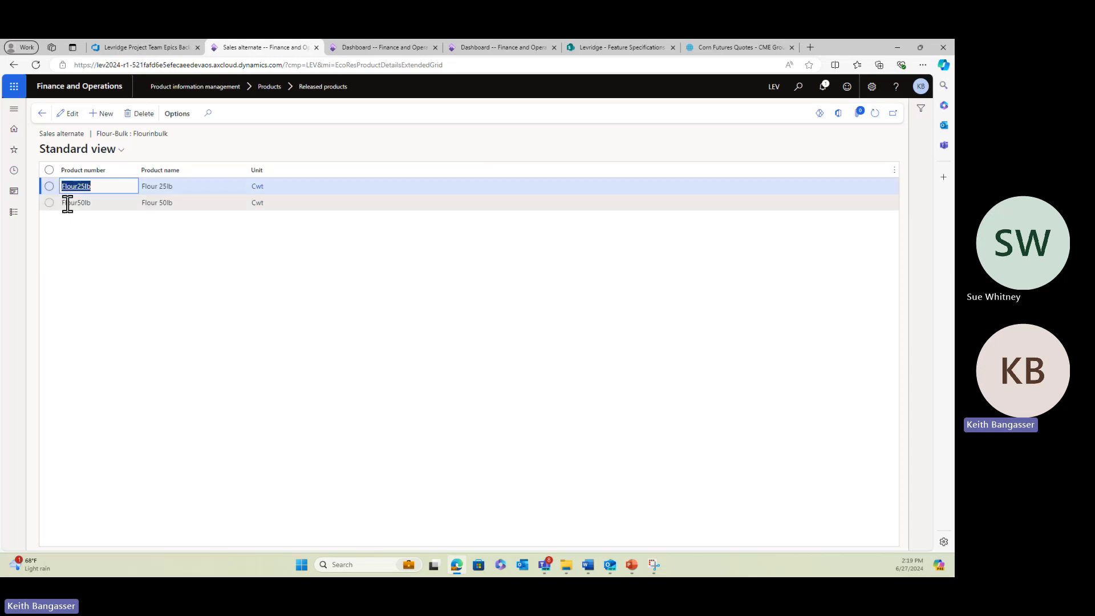
mouse_move(67, 204)
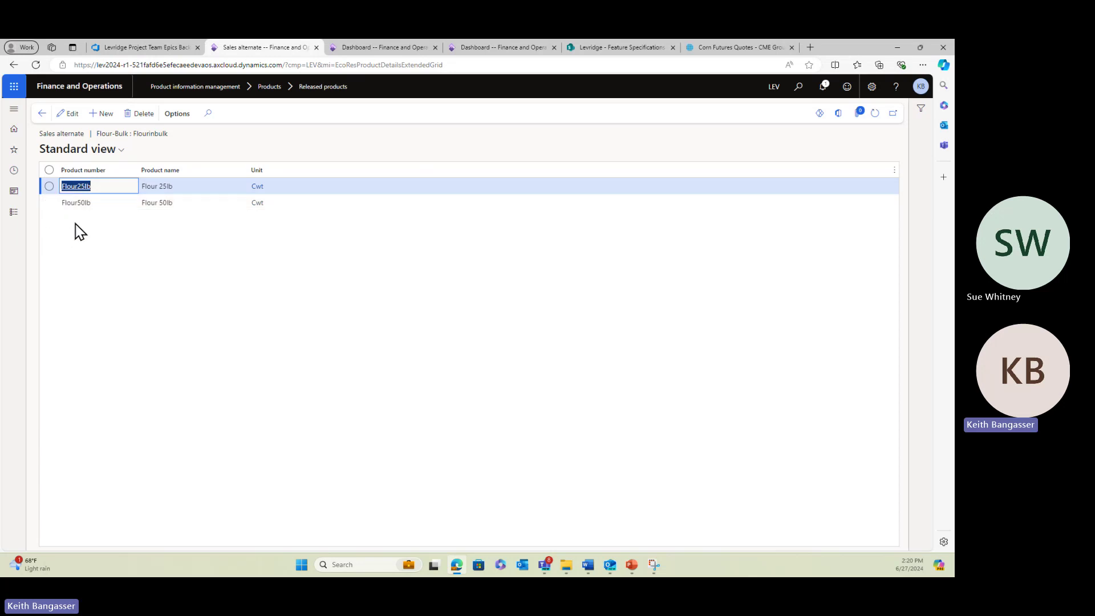
click(103, 116)
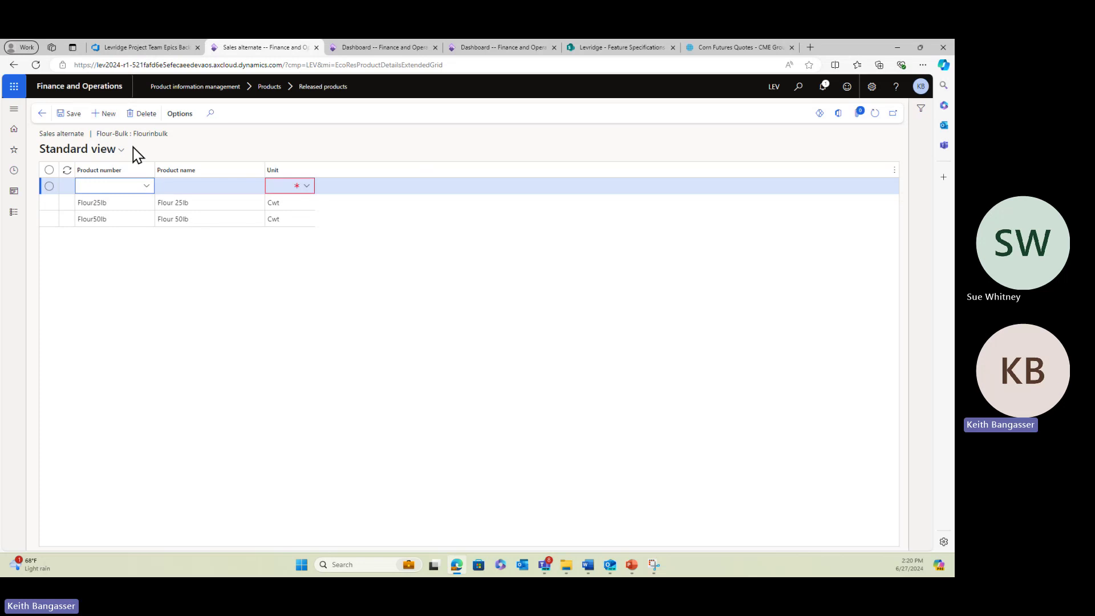
click(147, 185)
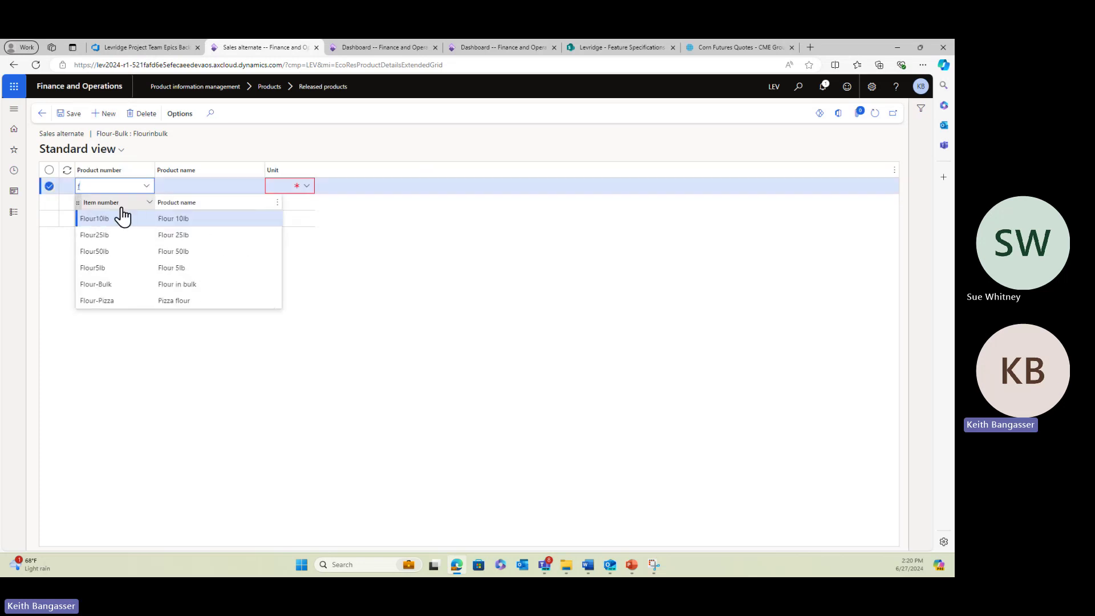
click(117, 216)
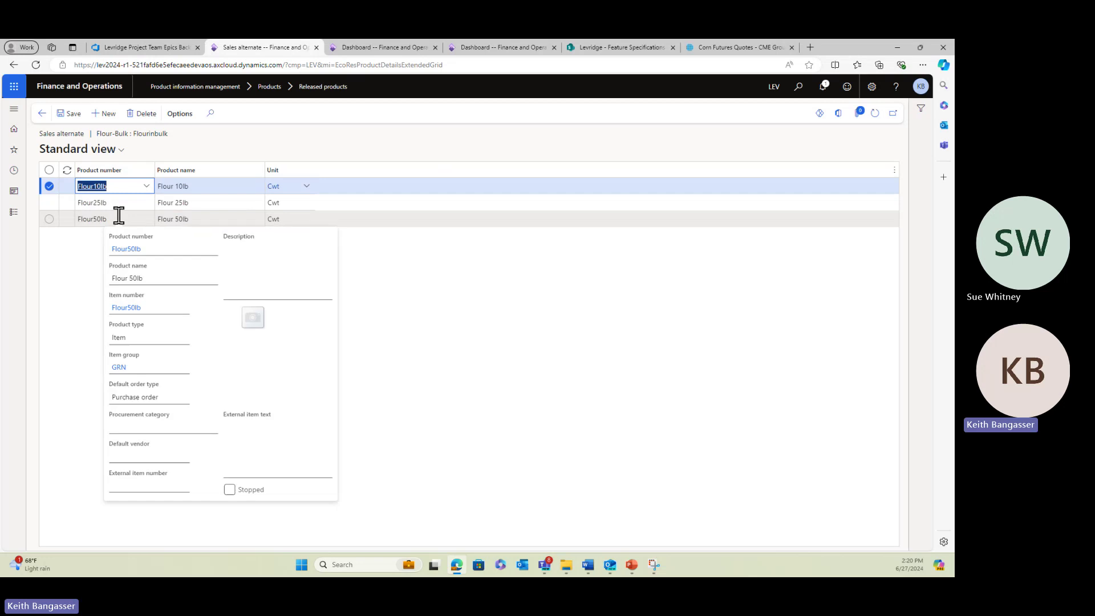
key(Tab)
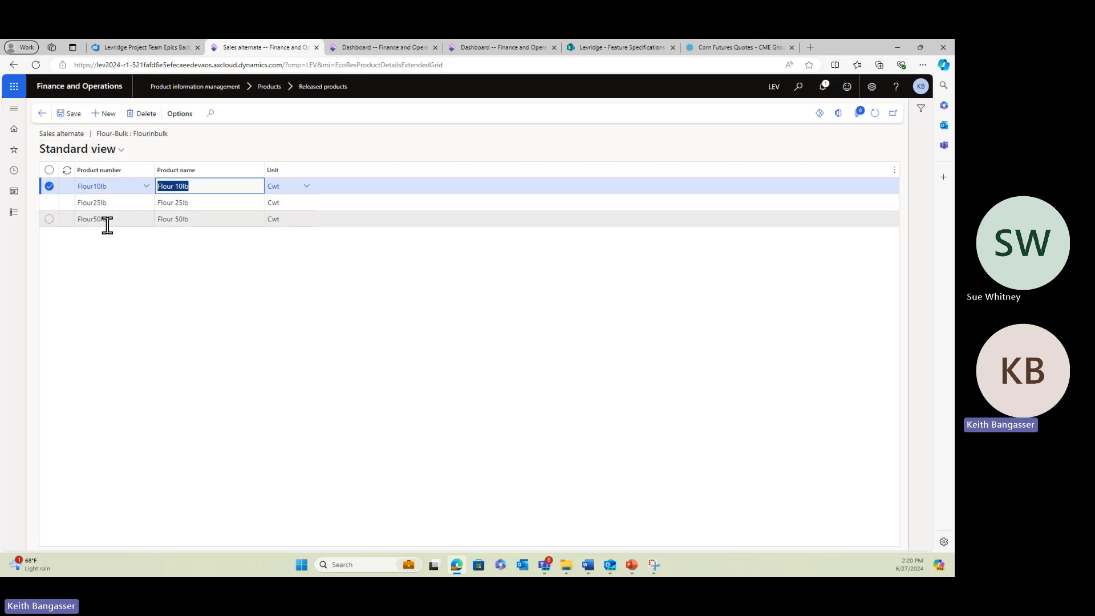
click(68, 114)
click(41, 114)
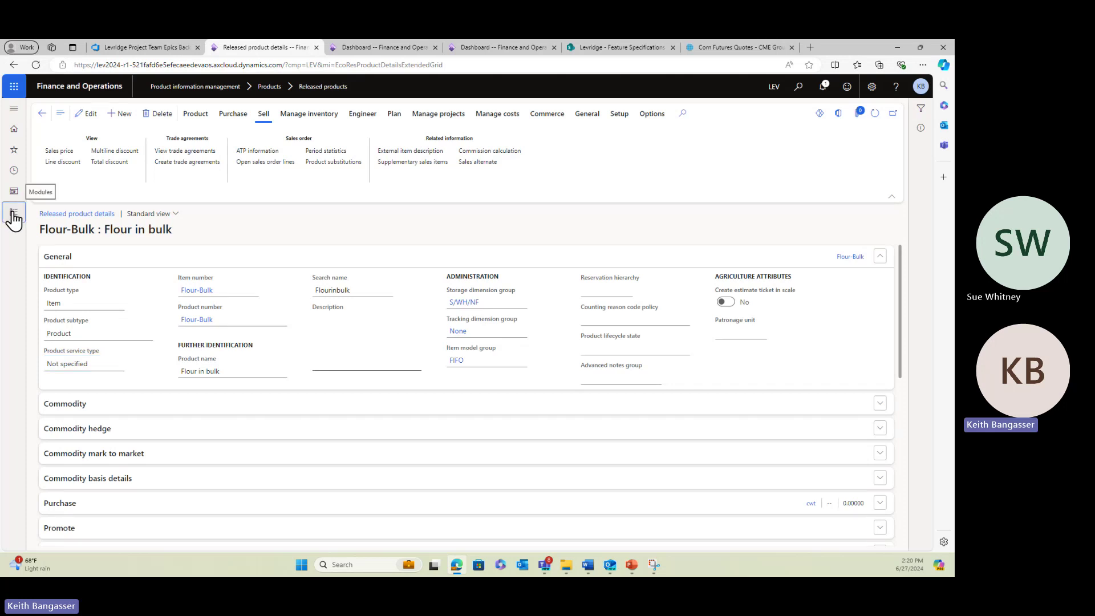
- Open the Home Town Bakery customer record from all customers in Accounts receivable
click(13, 213)
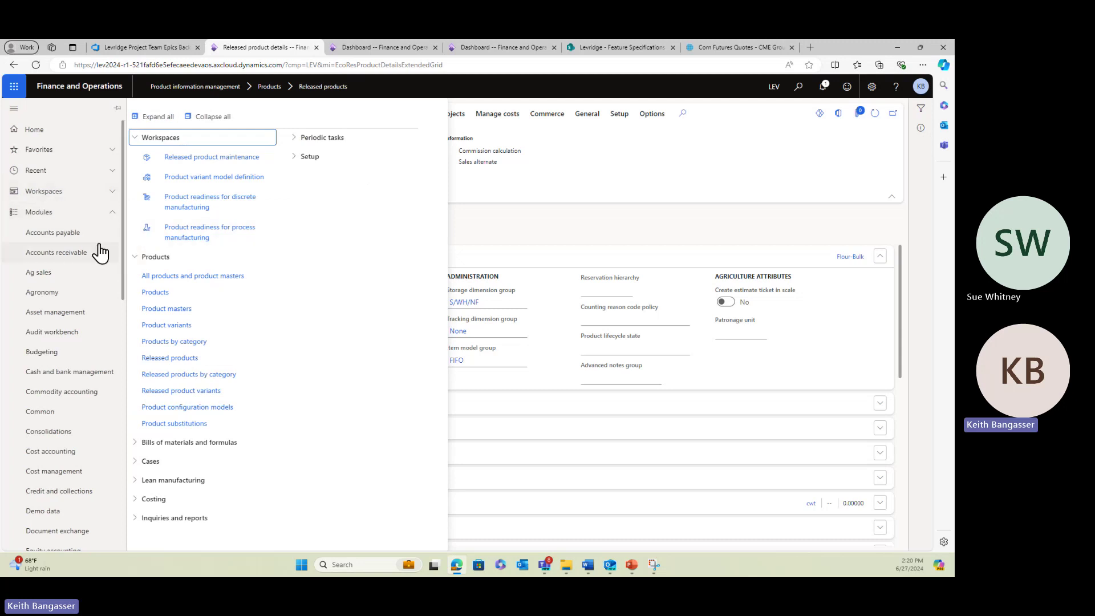
click(73, 258)
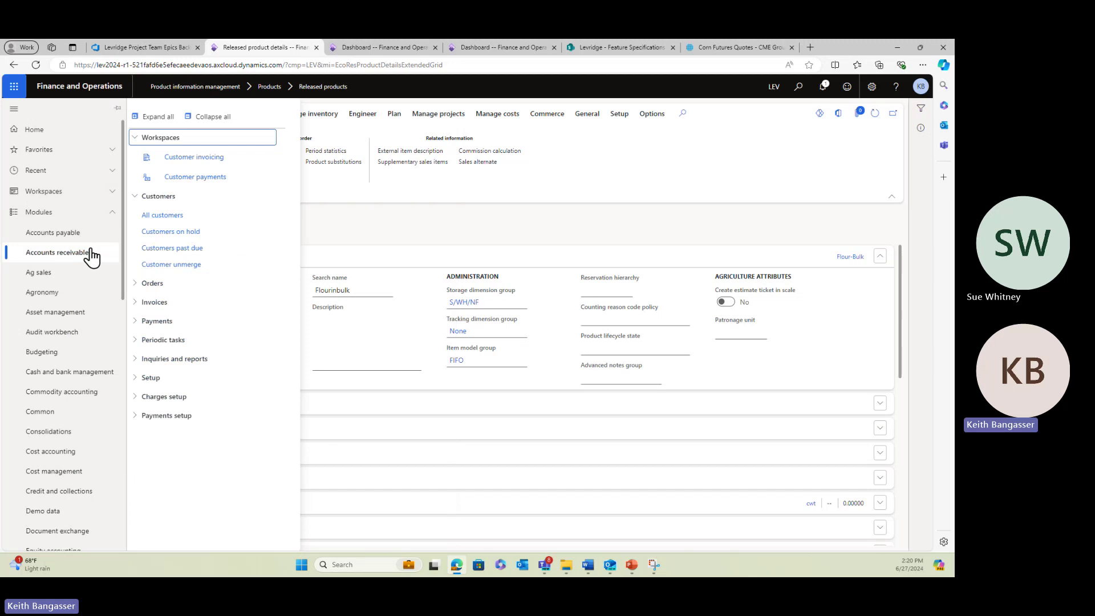
click(153, 217)
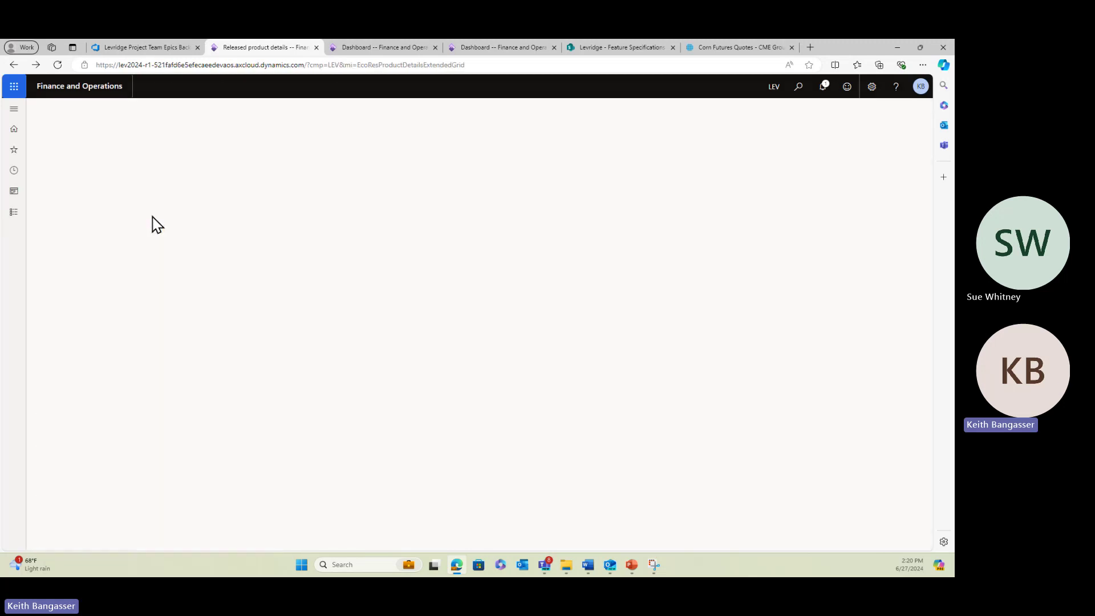
scroll(222, 362, down, 4)
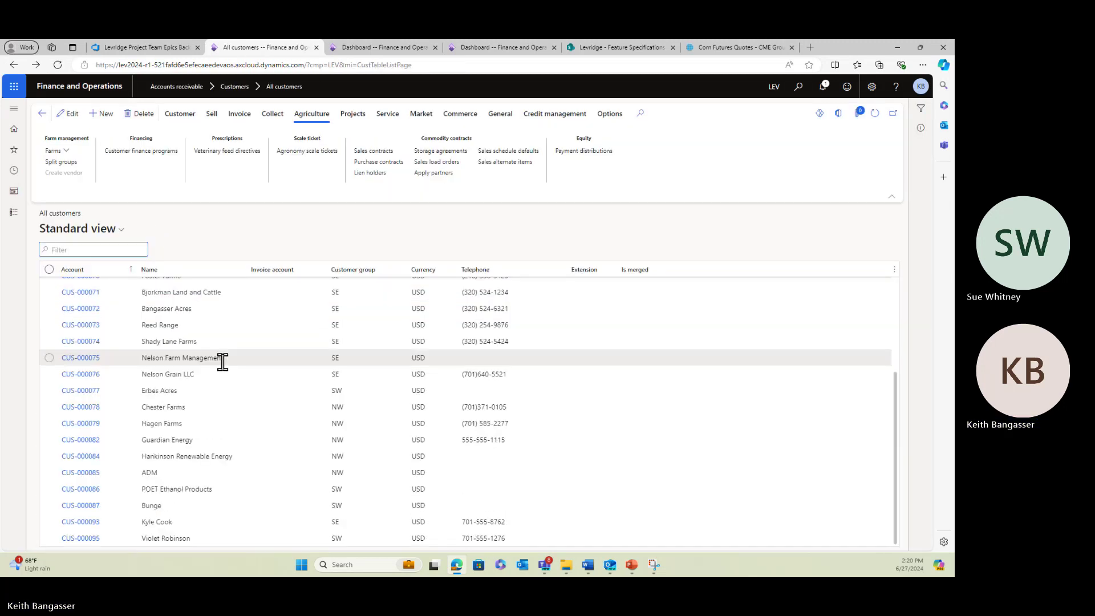
scroll(239, 370, down, 5)
scroll(240, 376, down, 4)
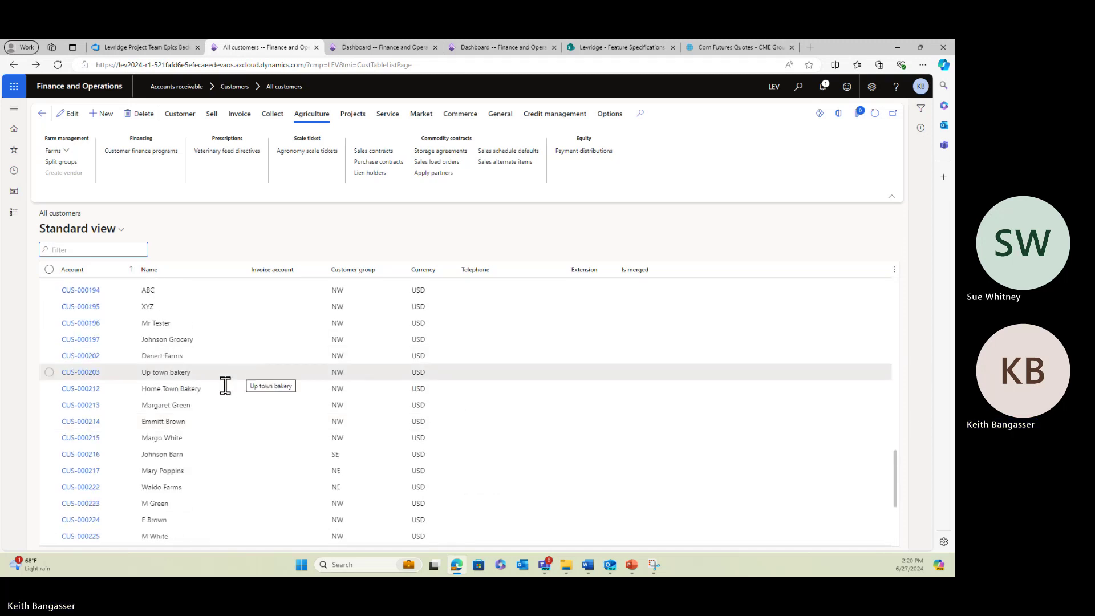
click(80, 393)
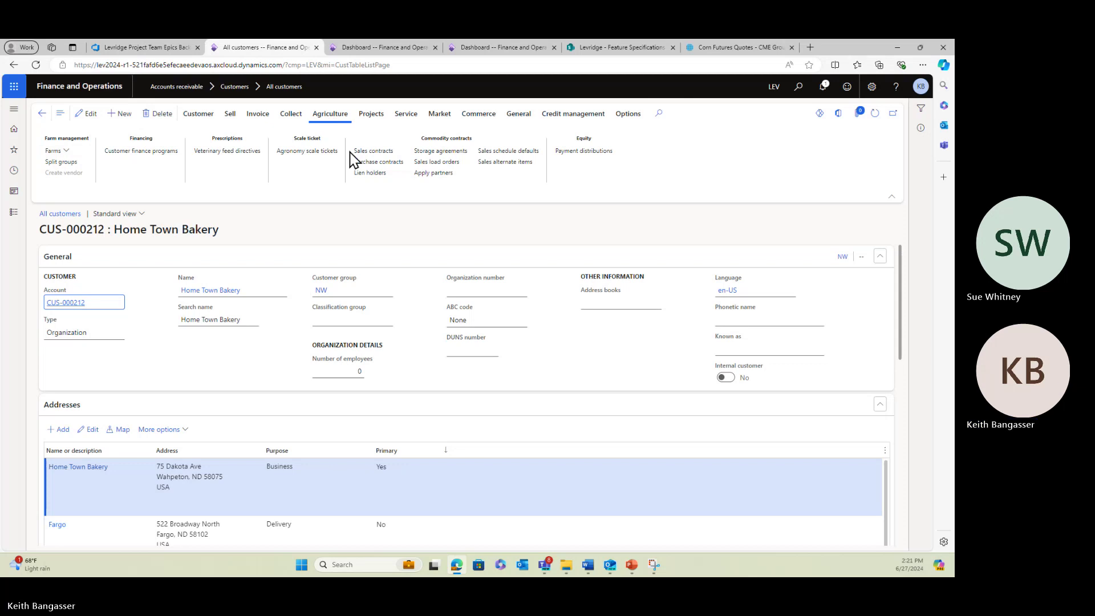
- Open the Agriculture sales alternate items of Home Town Bakery and delete all existing records
click(504, 162)
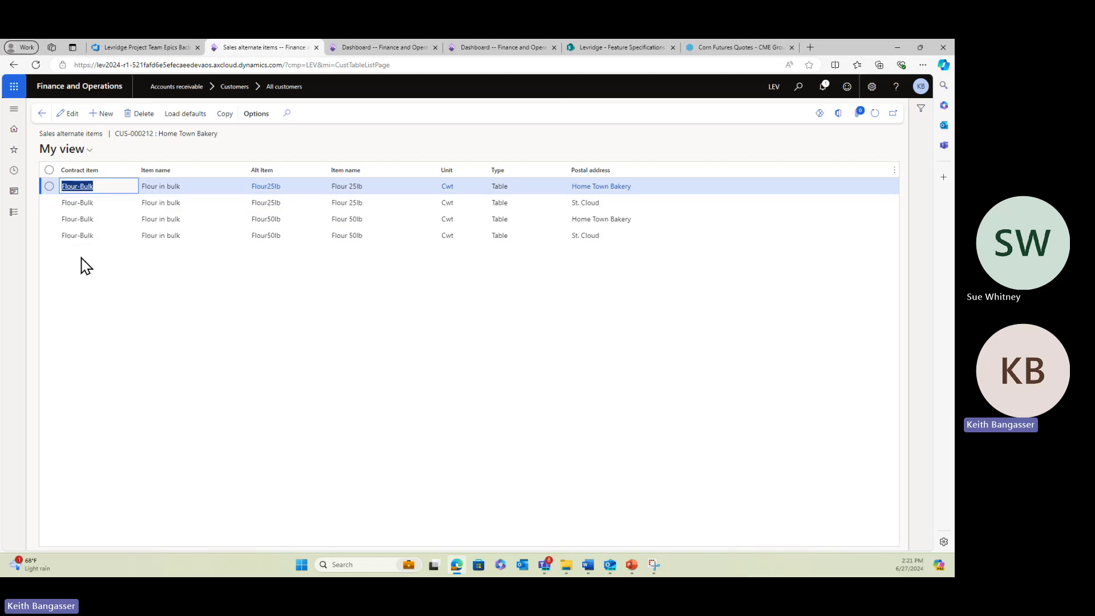
click(49, 170)
click(139, 120)
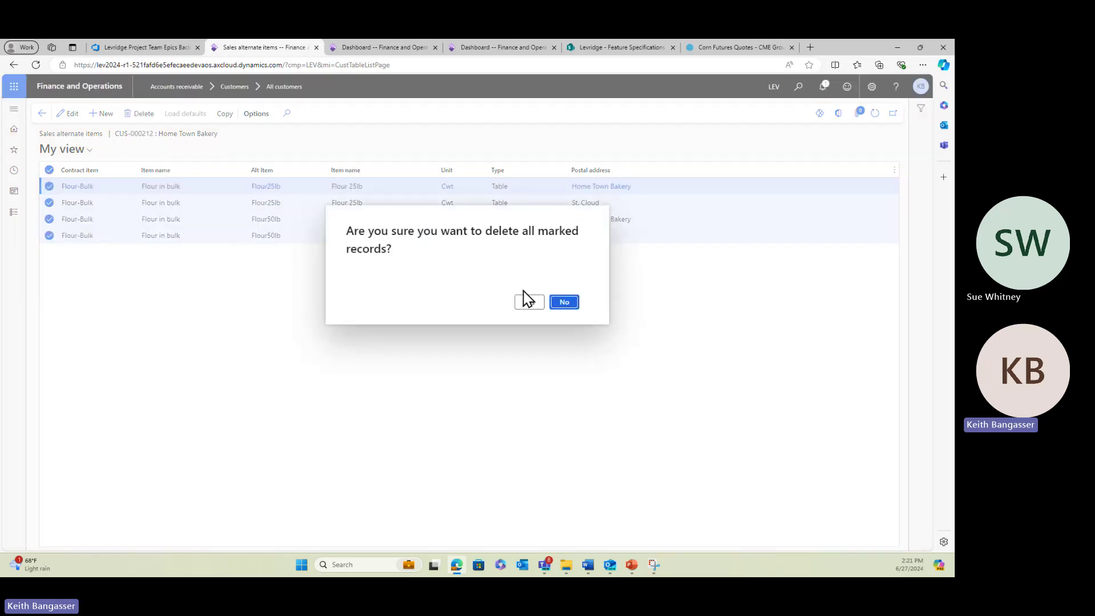
click(527, 301)
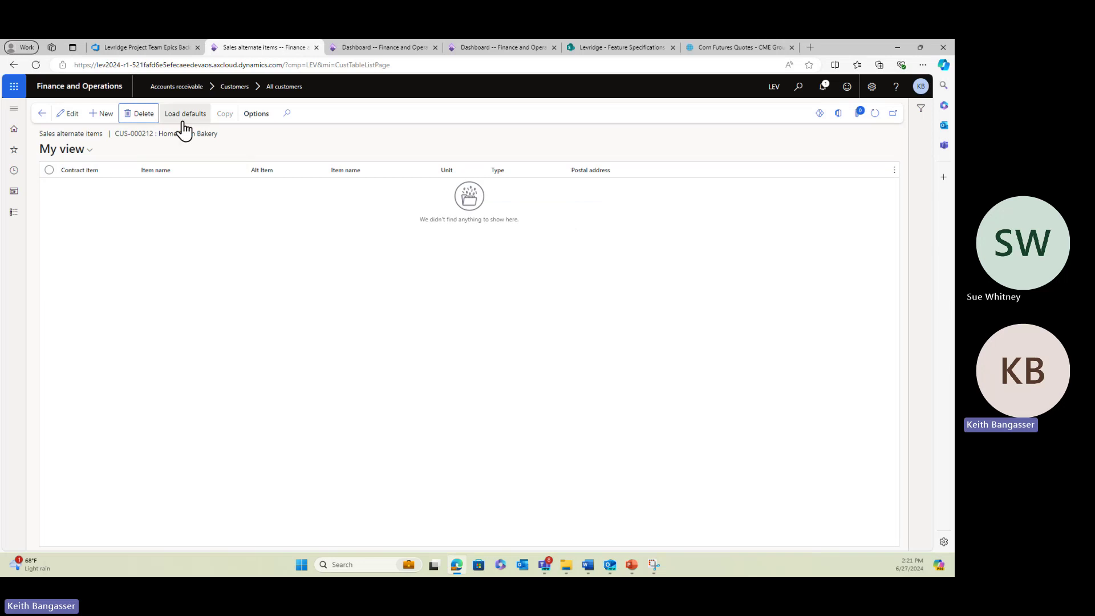
- Load the default alternates for contract item Flour-Bulk with type Table and postal address Home Town Bakery
click(185, 116)
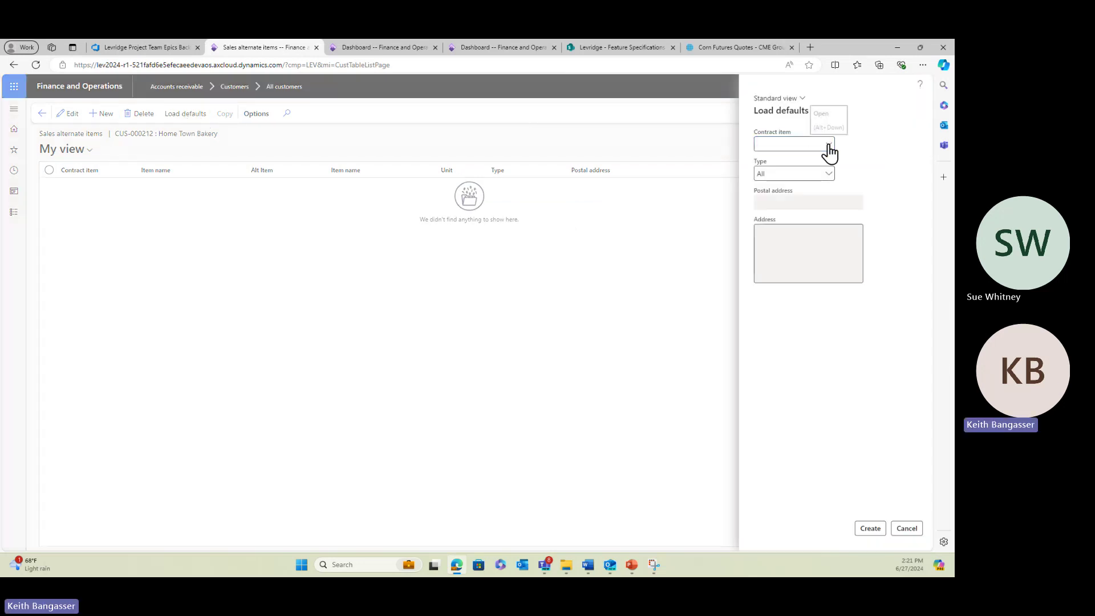
click(826, 145)
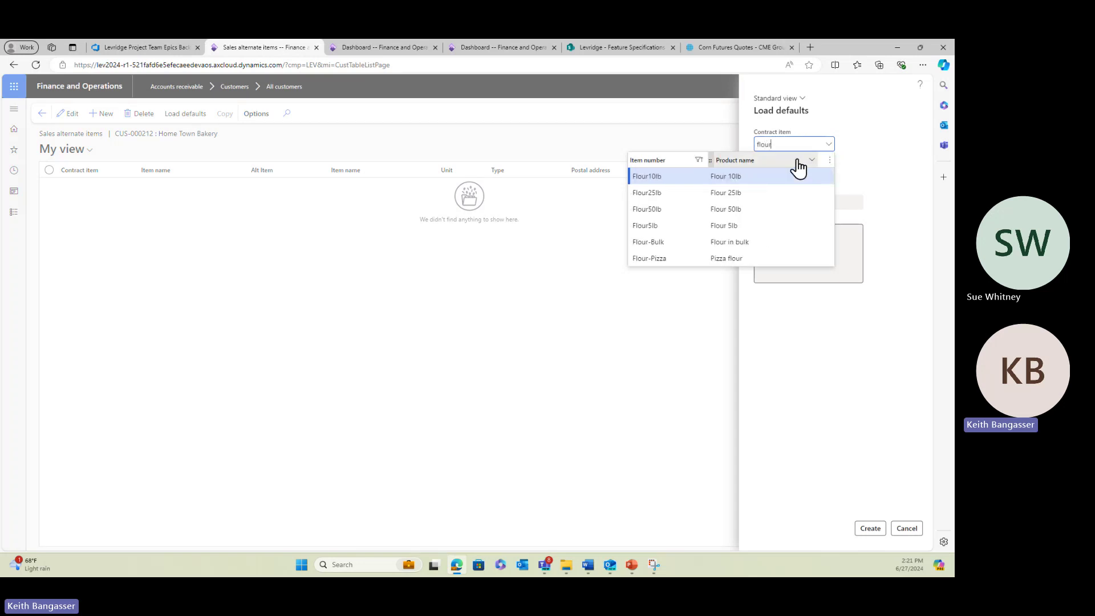
click(762, 242)
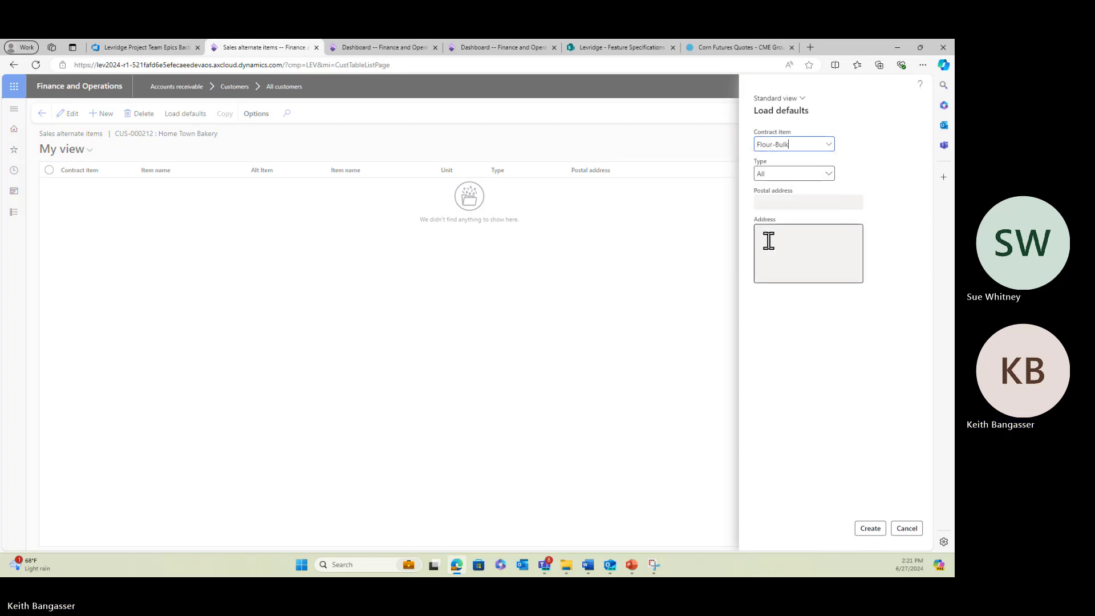
click(828, 175)
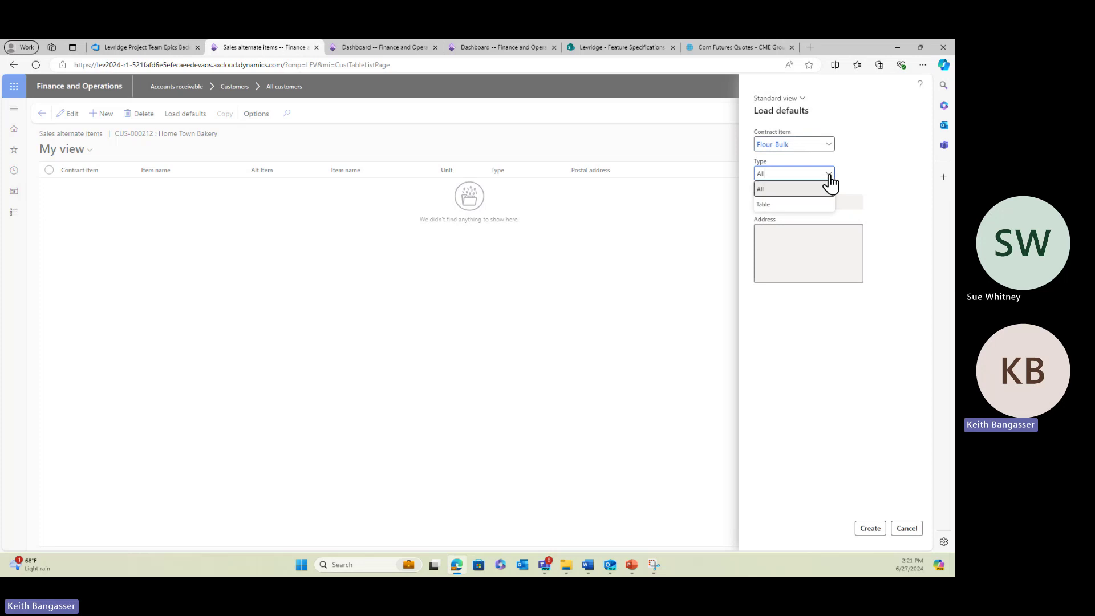
click(779, 204)
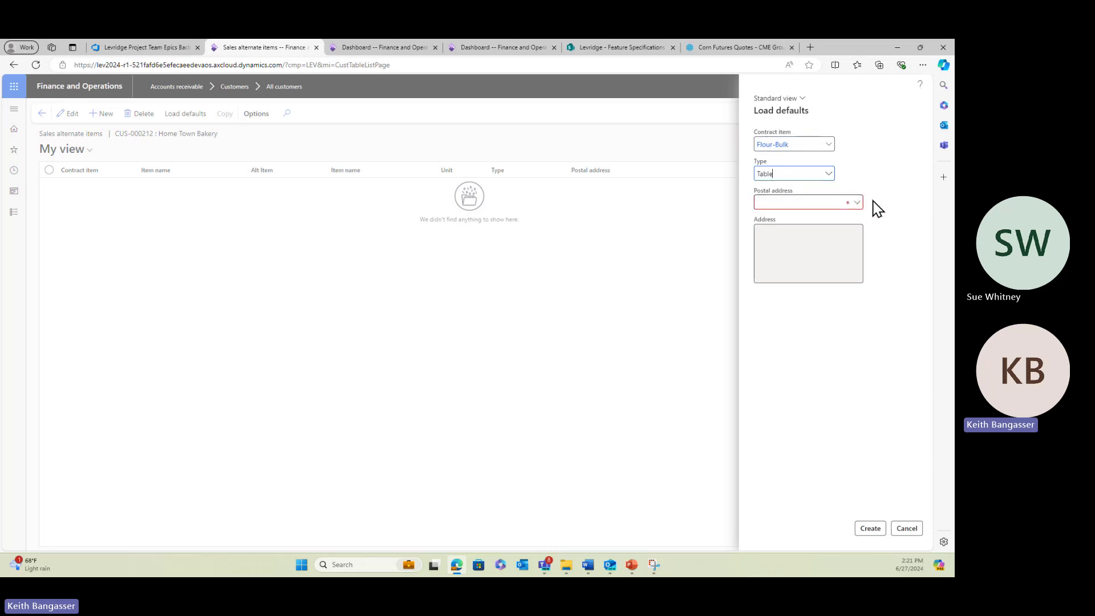
click(857, 203)
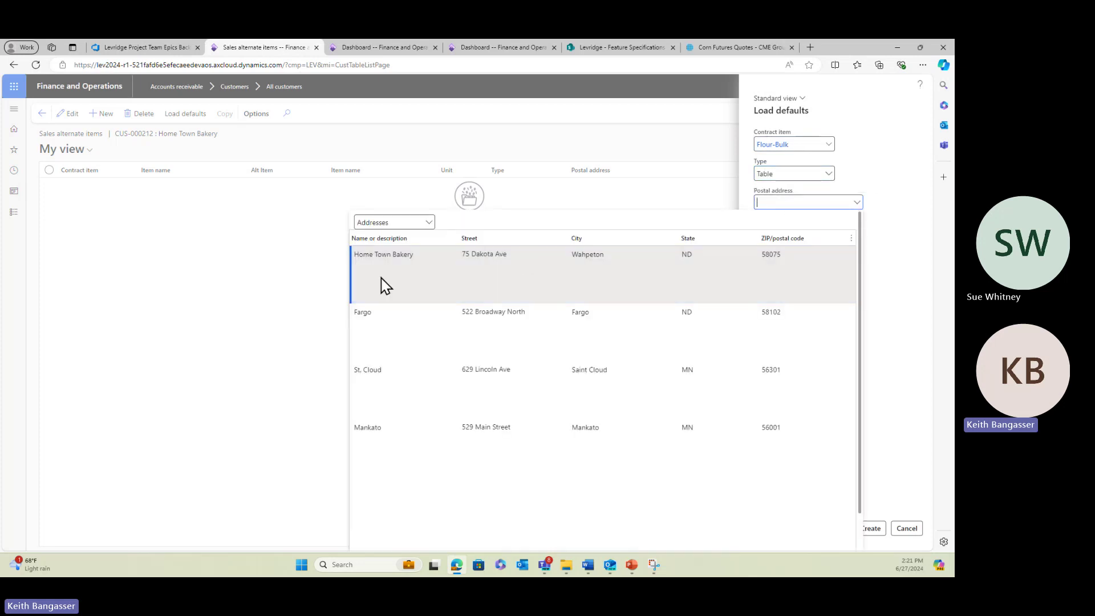
click(411, 256)
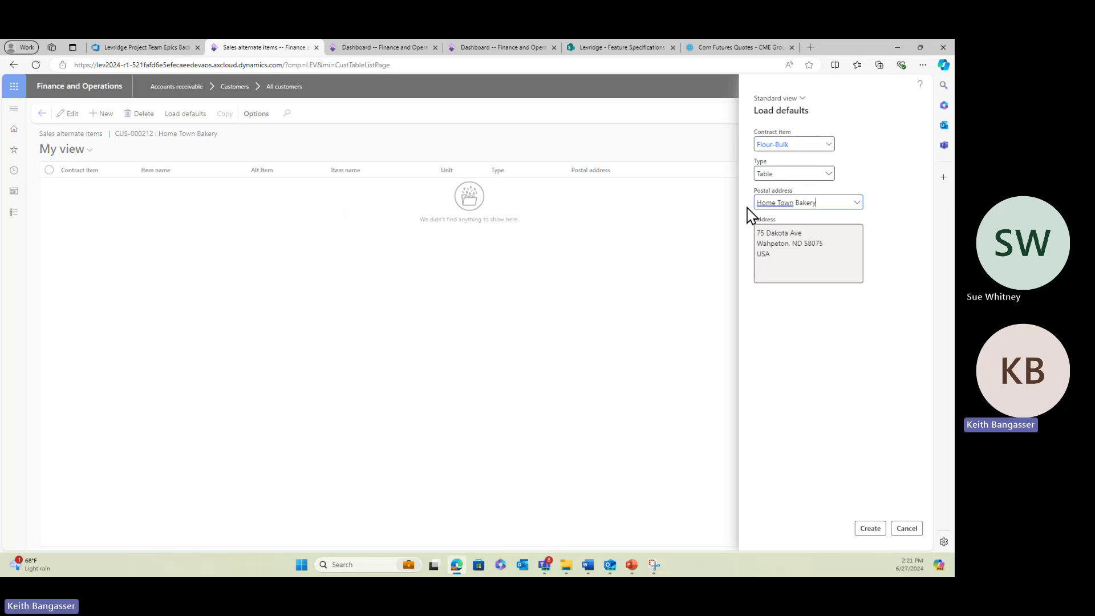
click(870, 528)
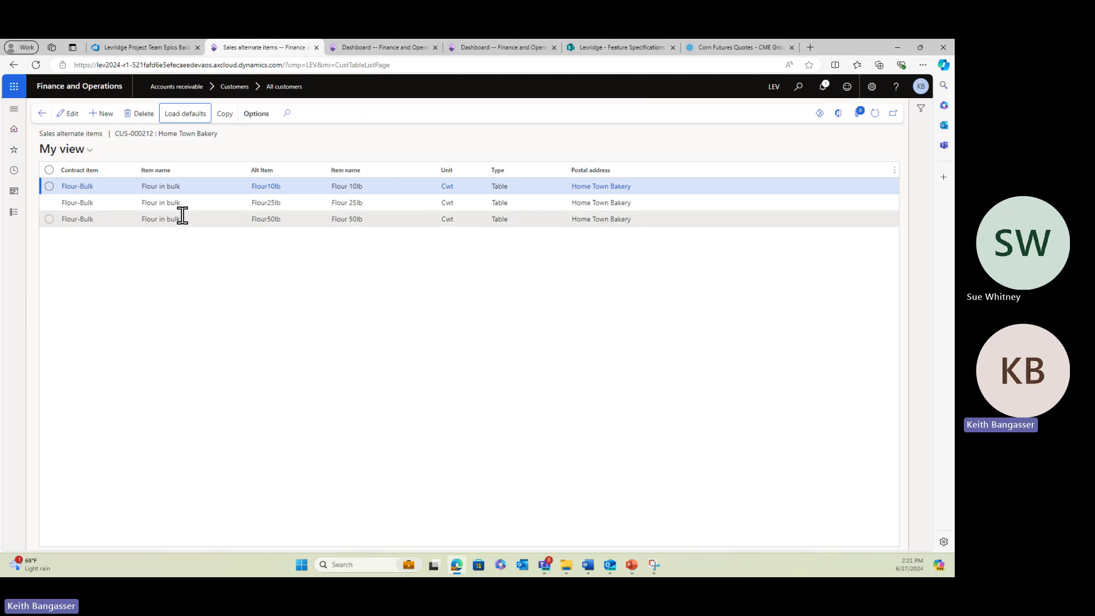
- Copy all the loaded sales alternate items to the Fargo postal address
click(49, 171)
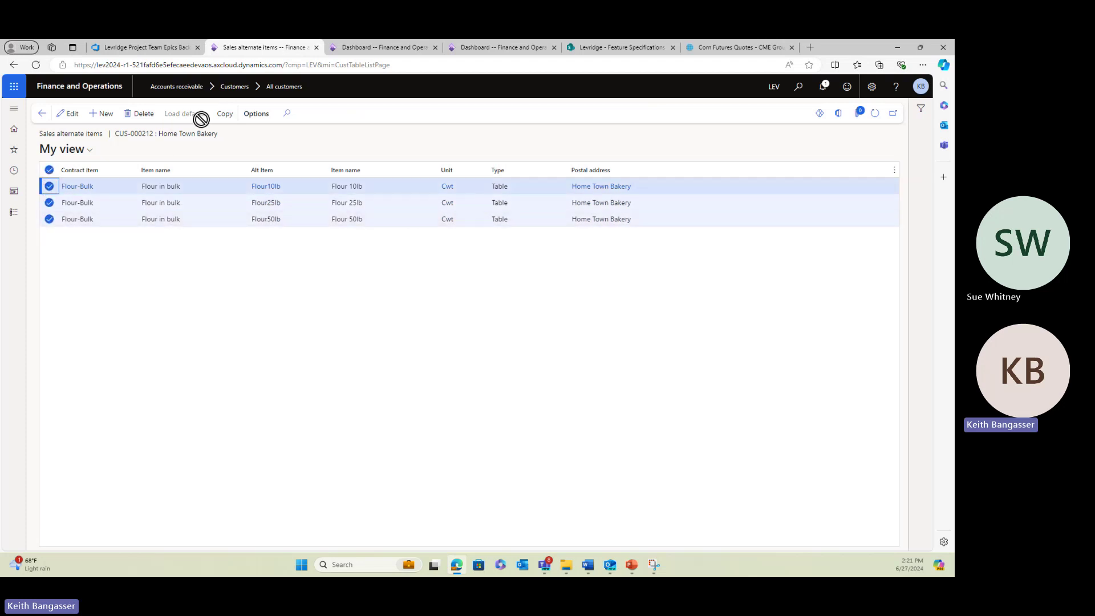
click(224, 114)
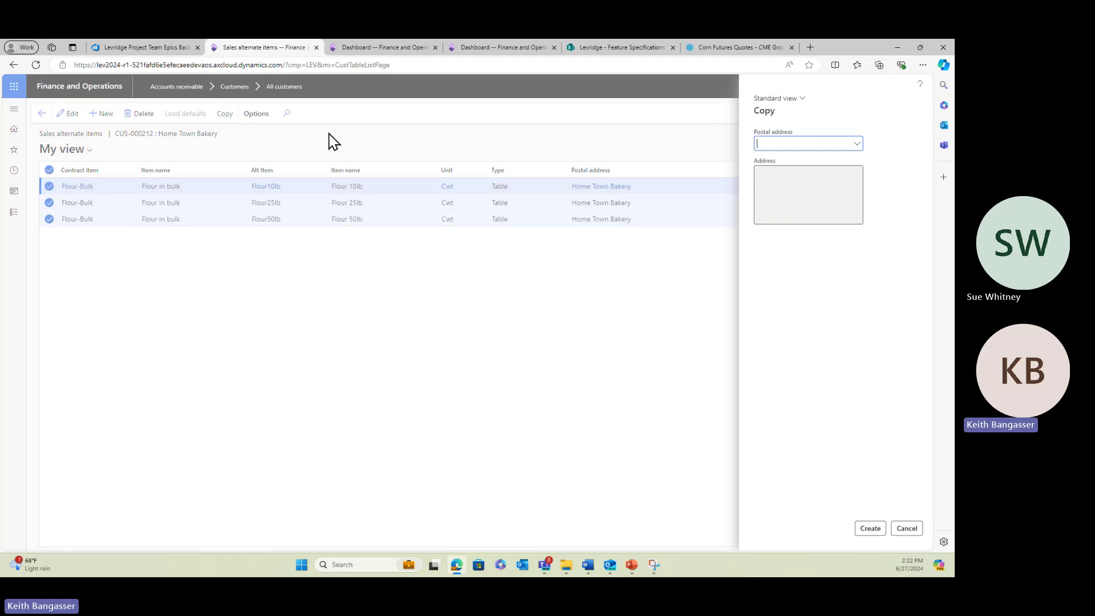
click(857, 144)
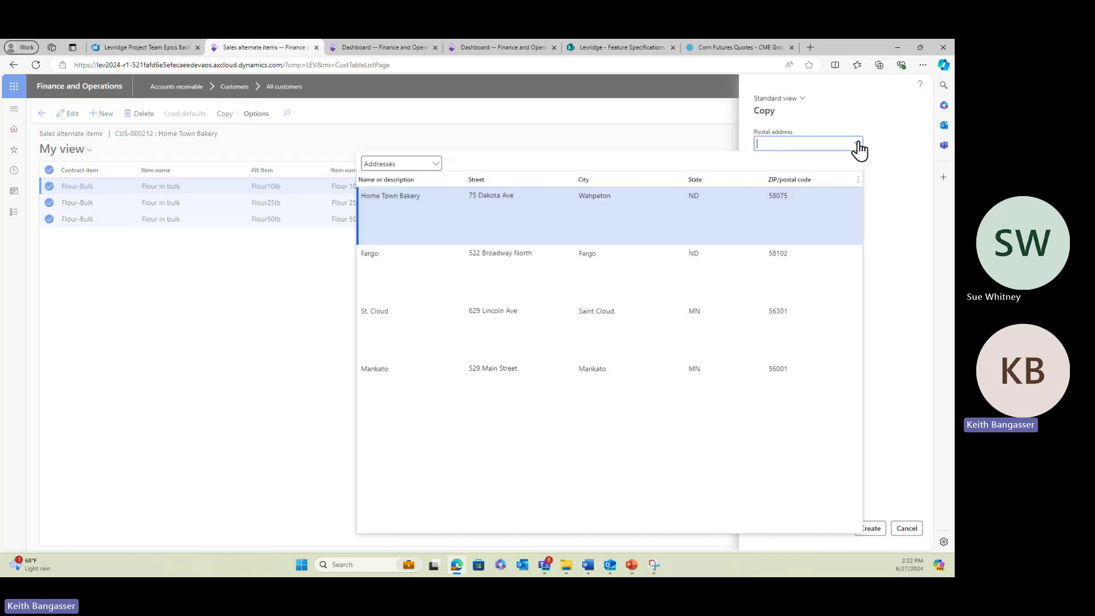
click(404, 257)
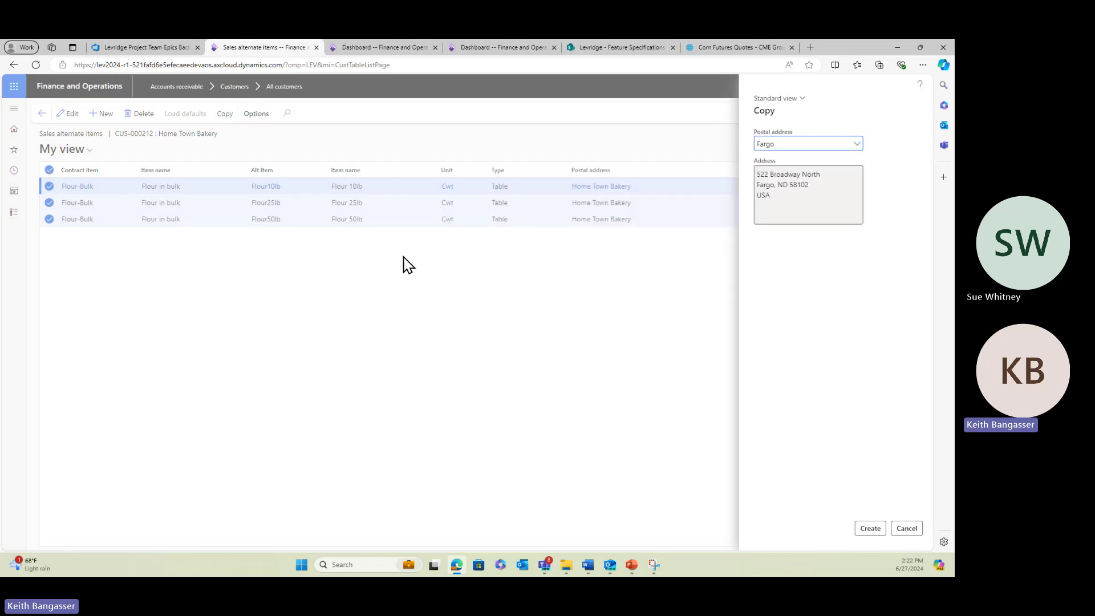
click(868, 529)
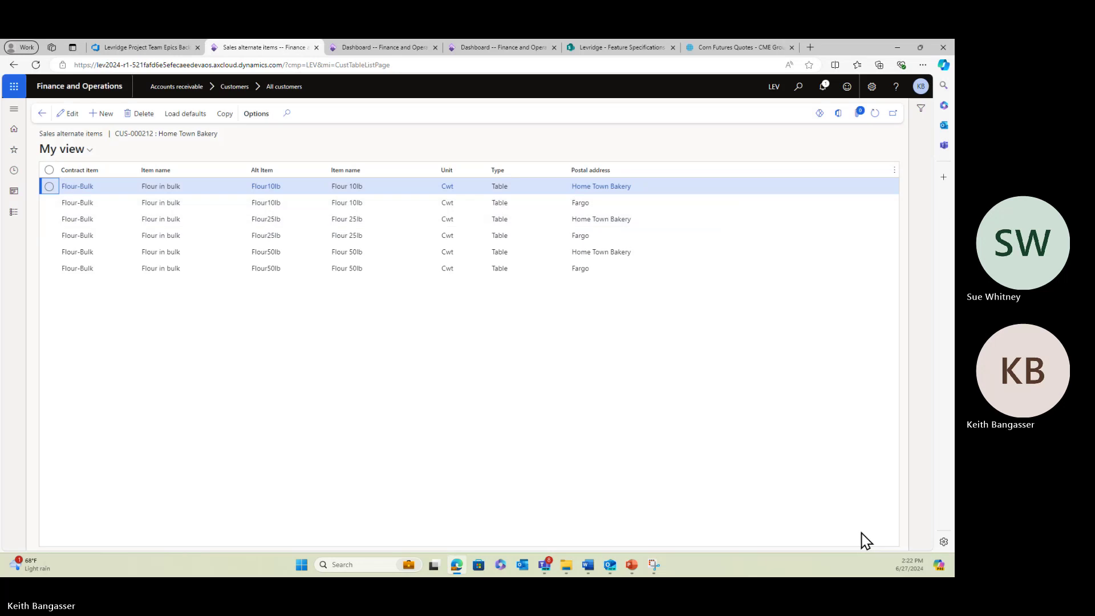
click(49, 186)
click(49, 203)
click(49, 219)
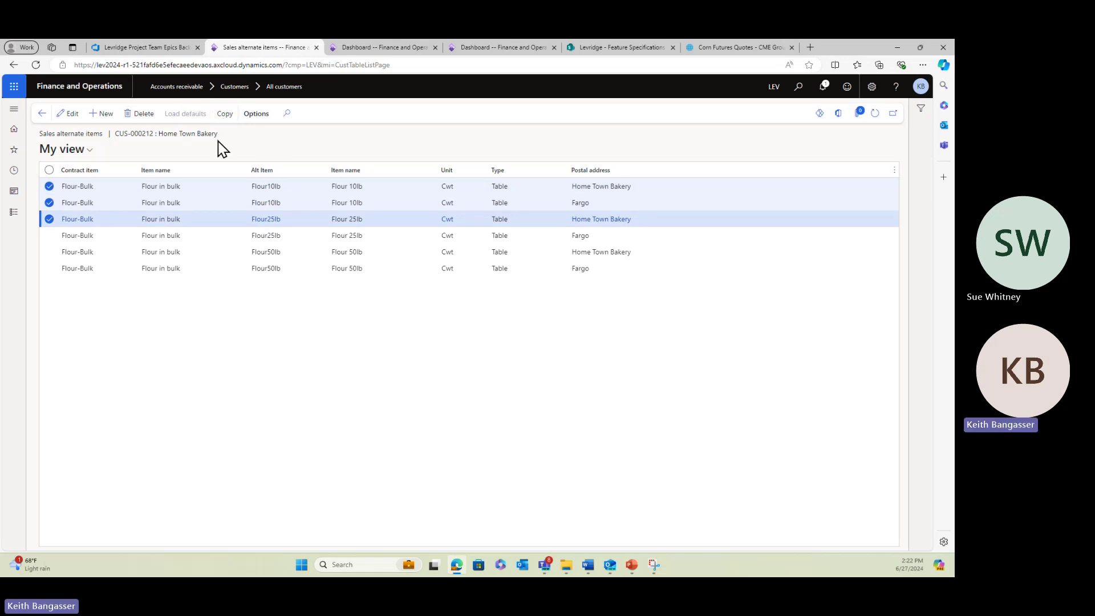
double_click(49, 170)
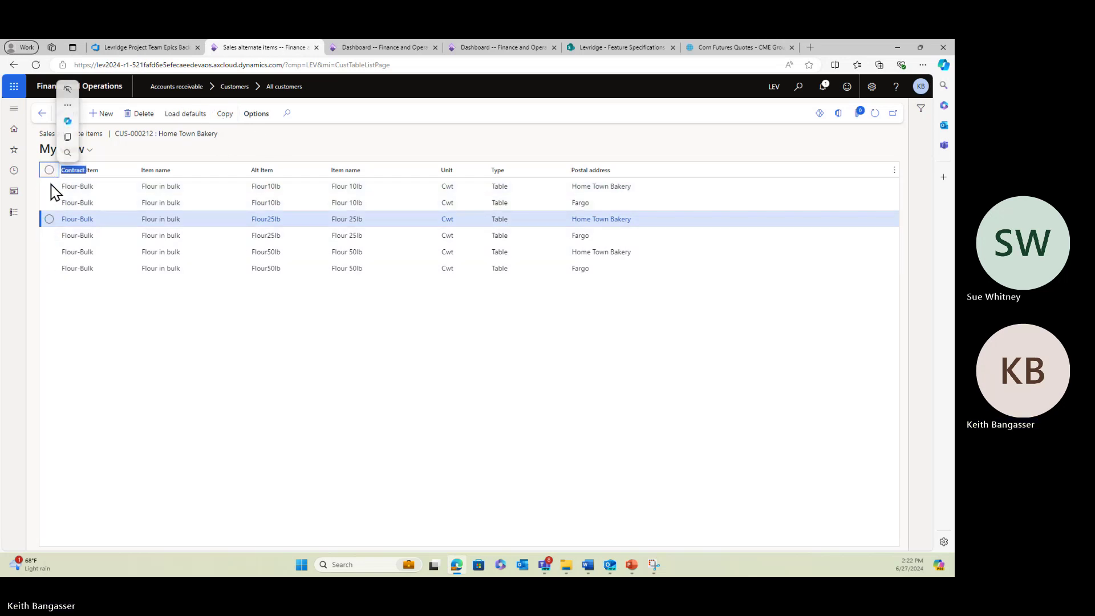
- Copy the Flour10lb, Flour25lb and Flour50lb alternates of the Home Town Bakery address to the St. Cloud postal address
click(50, 186)
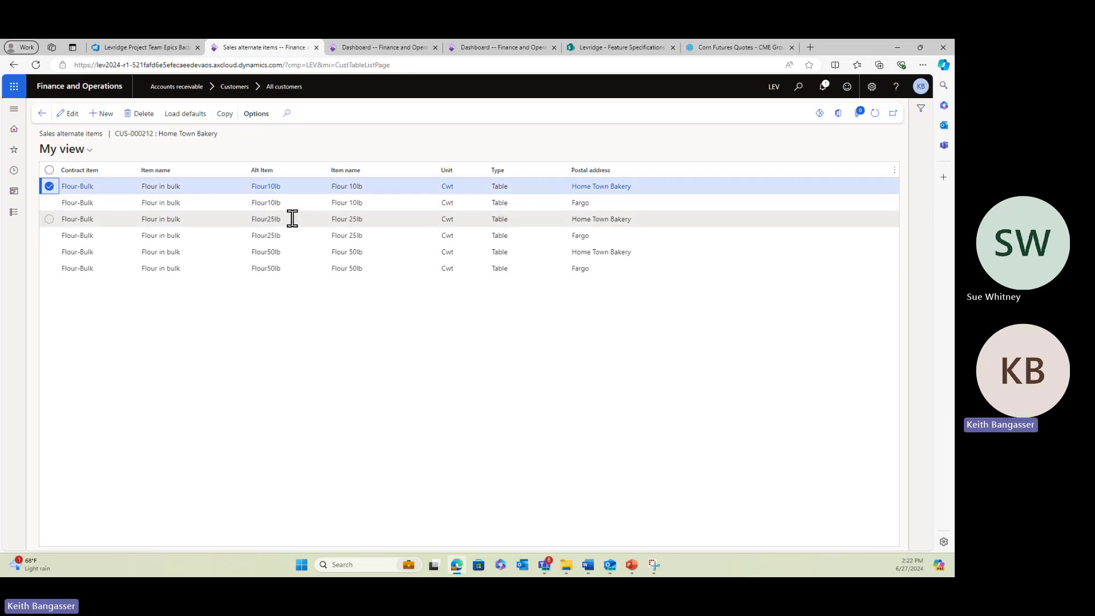
click(49, 220)
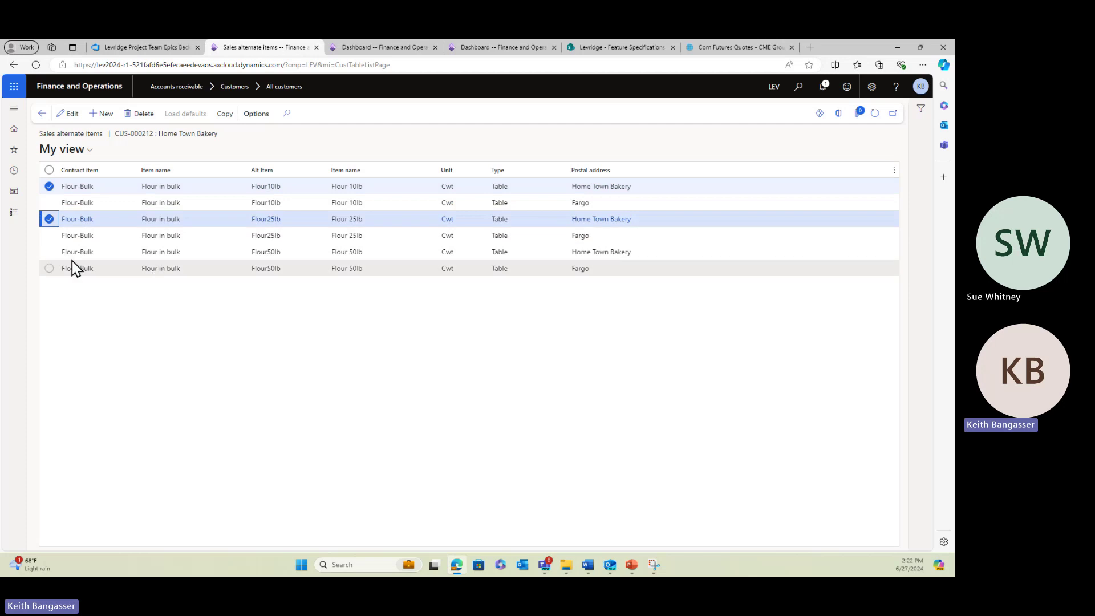
click(49, 253)
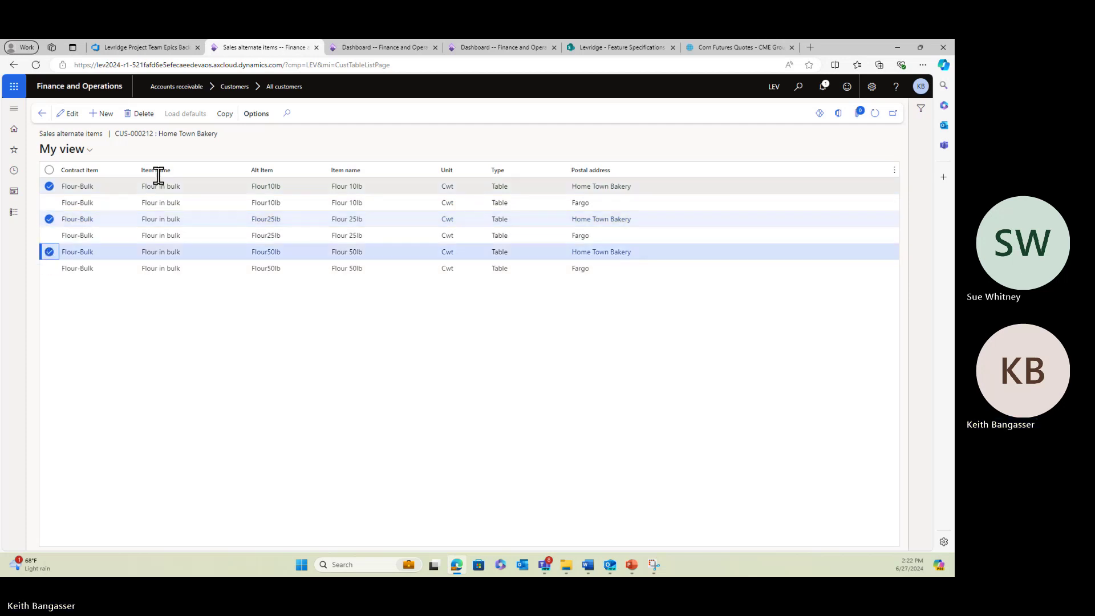
click(224, 114)
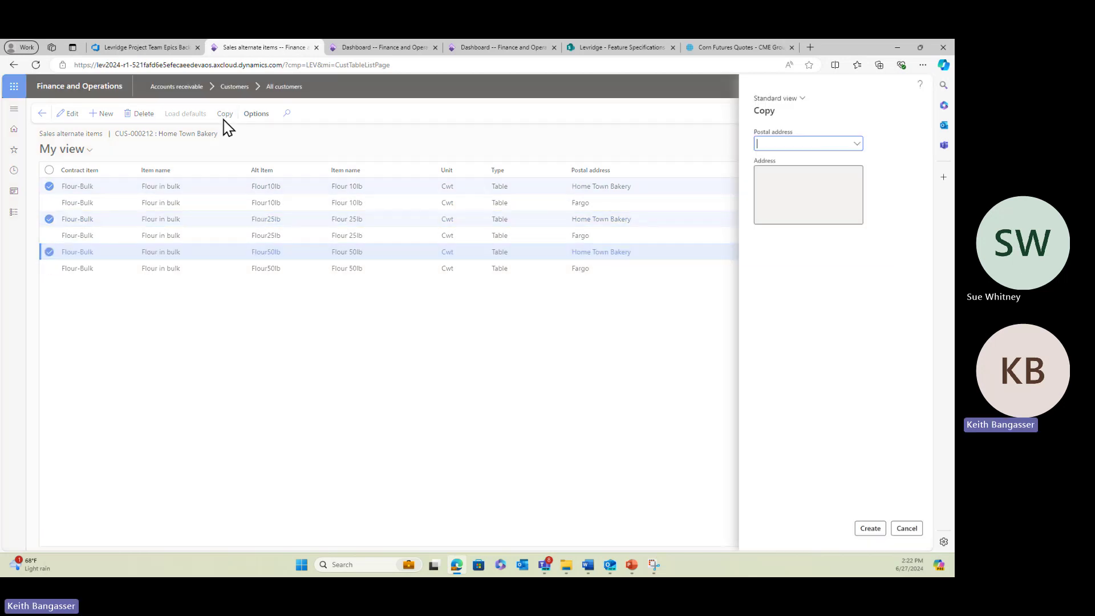
click(857, 144)
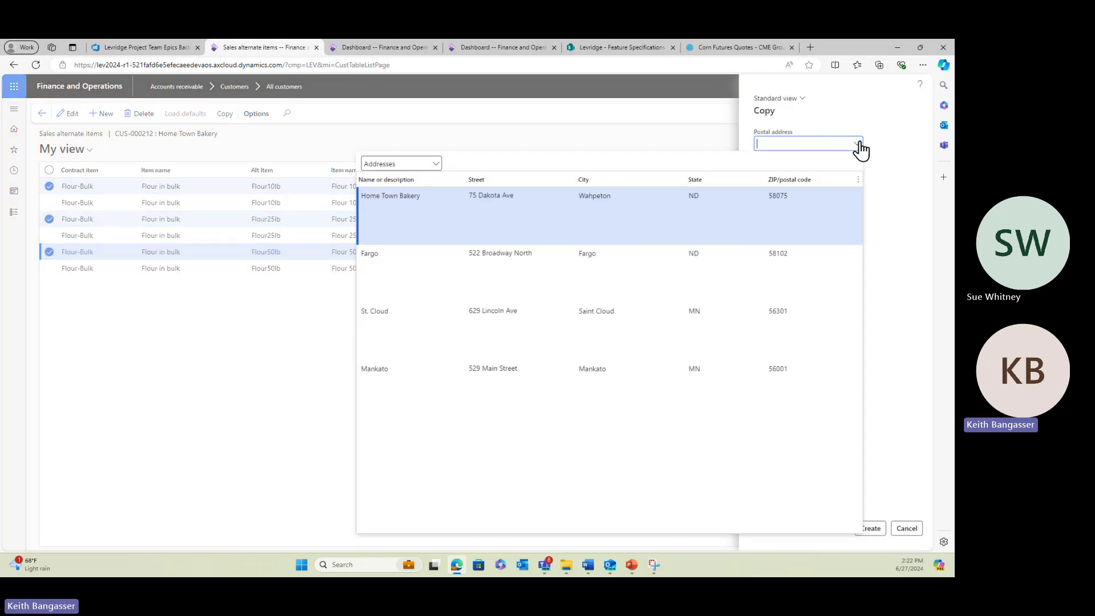
click(411, 317)
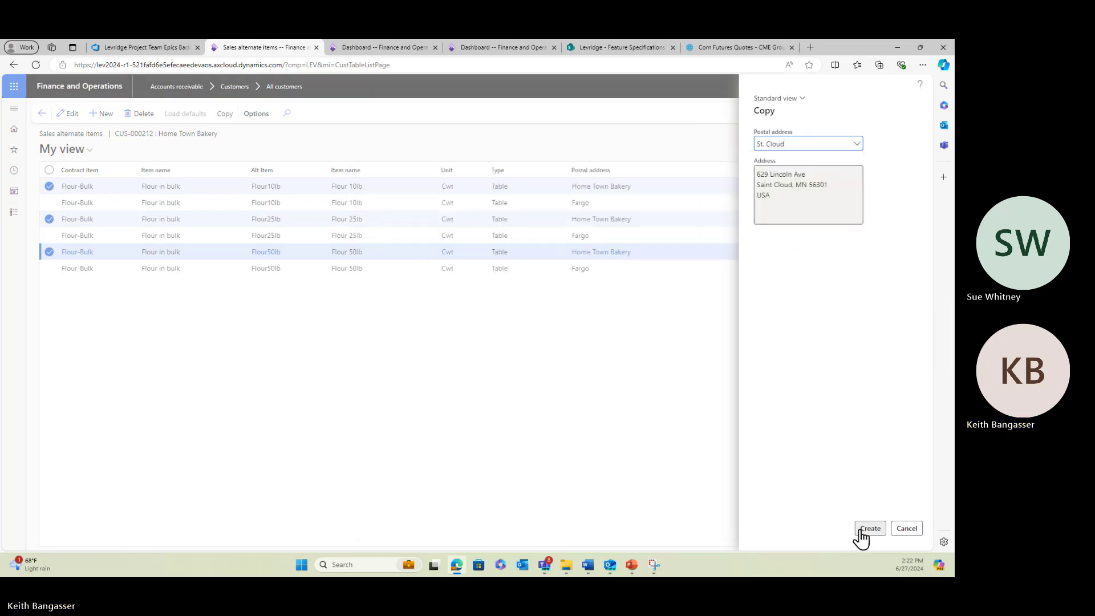
click(867, 530)
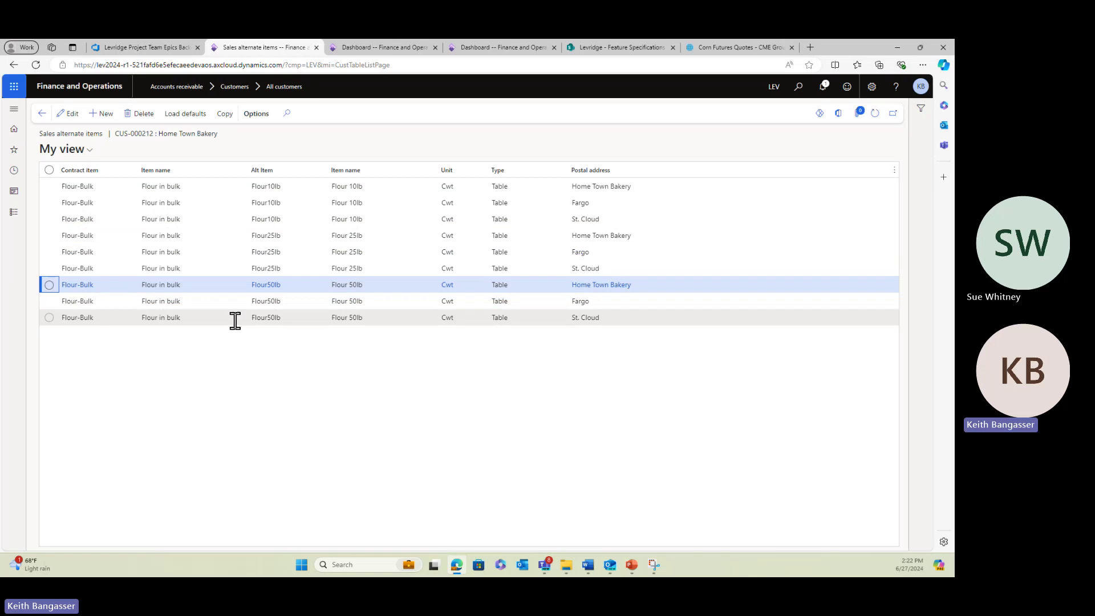
- Reopen the customer's sales alternate items to review them, and return to the all customers list
click(44, 114)
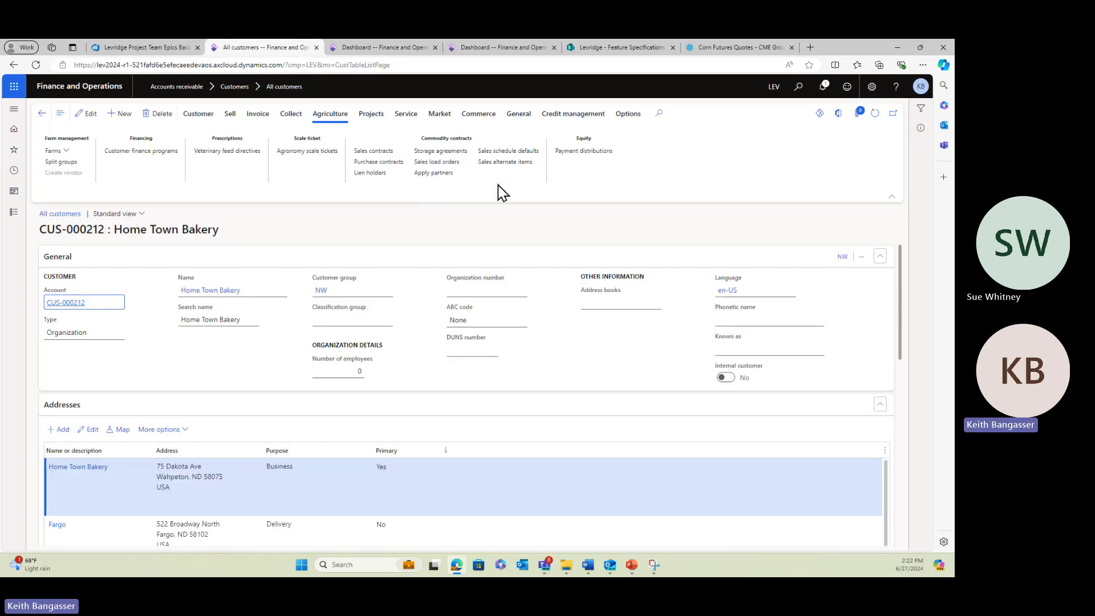
click(505, 162)
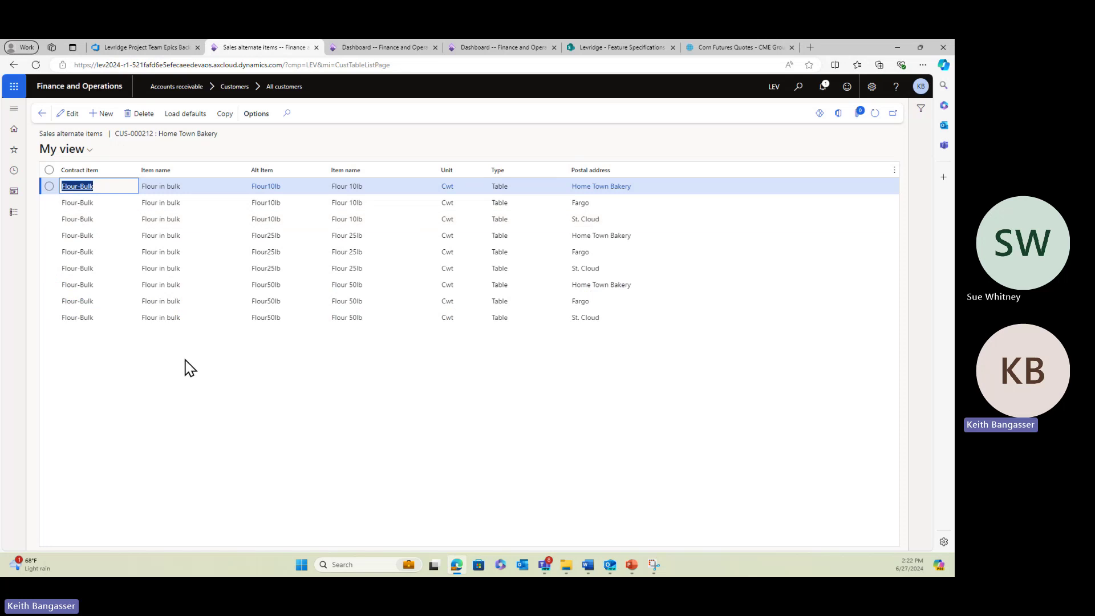
click(42, 114)
click(43, 115)
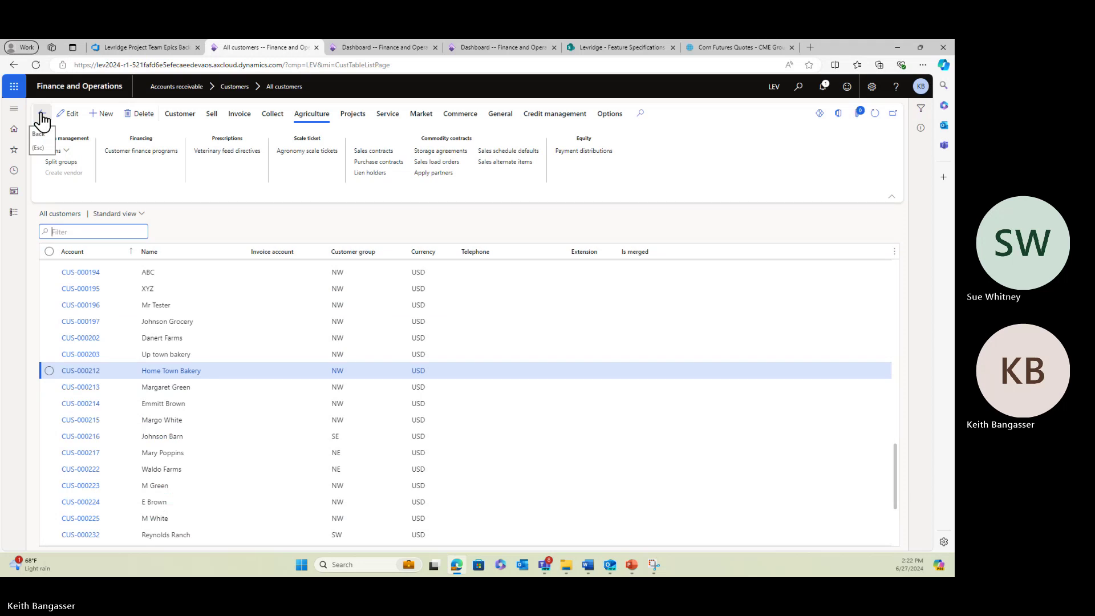
- Open the outbound sales contracts list in Commodity accounting
click(14, 212)
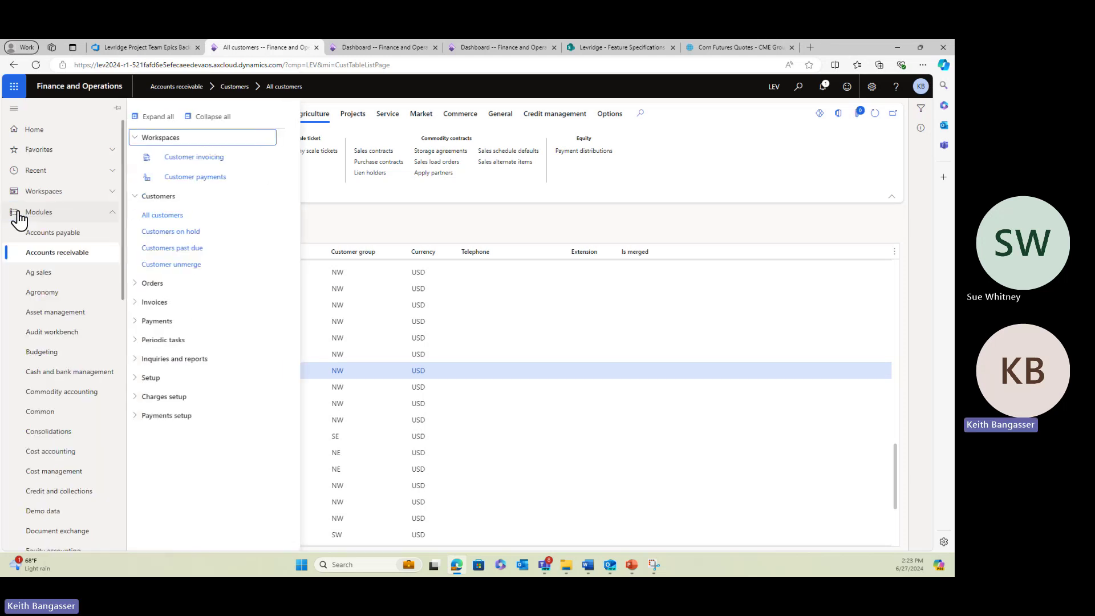
click(74, 393)
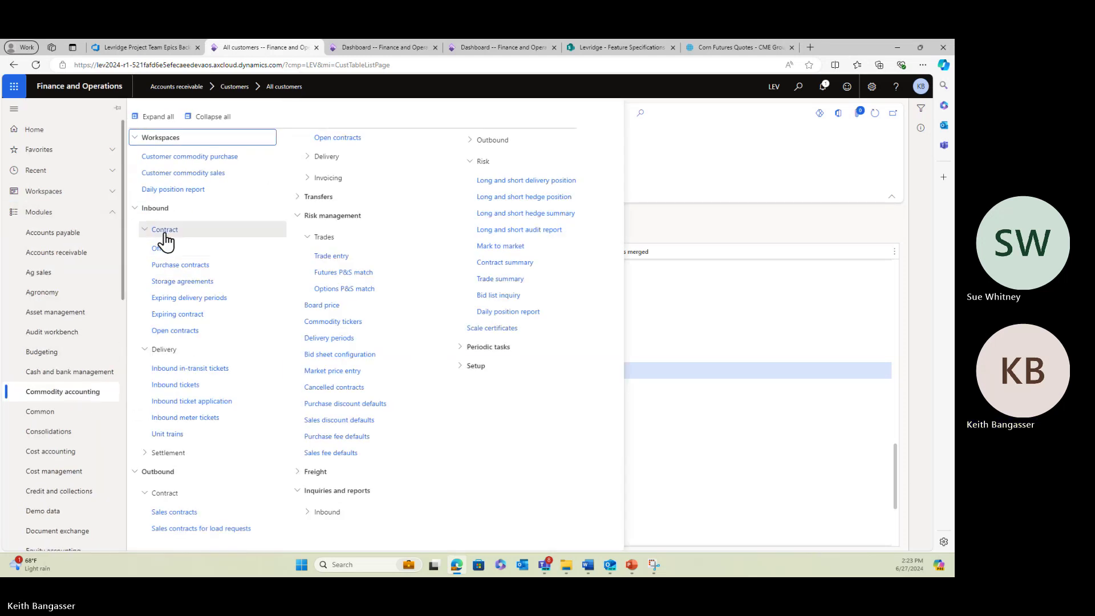
click(174, 513)
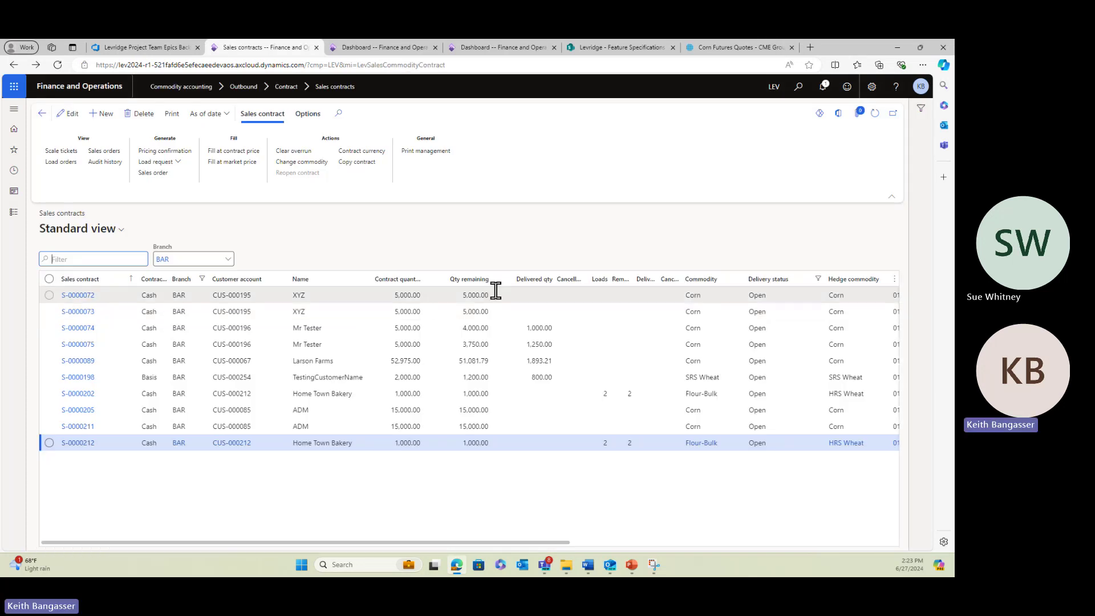
- Start a new sales contract with contract type Cash and commodity Flour-Bulk
click(103, 114)
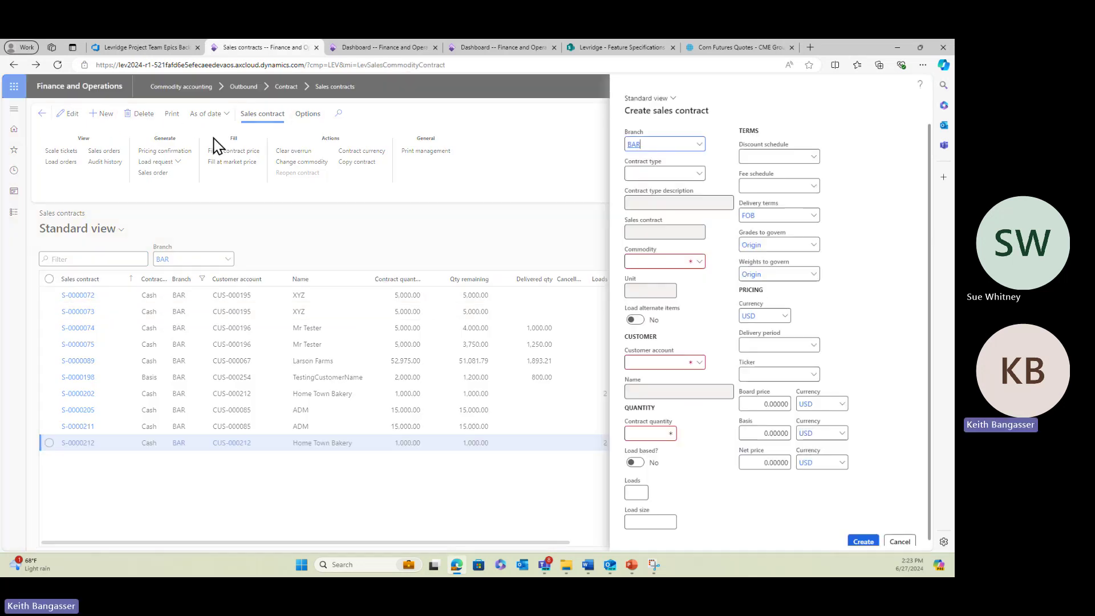
click(698, 174)
click(670, 221)
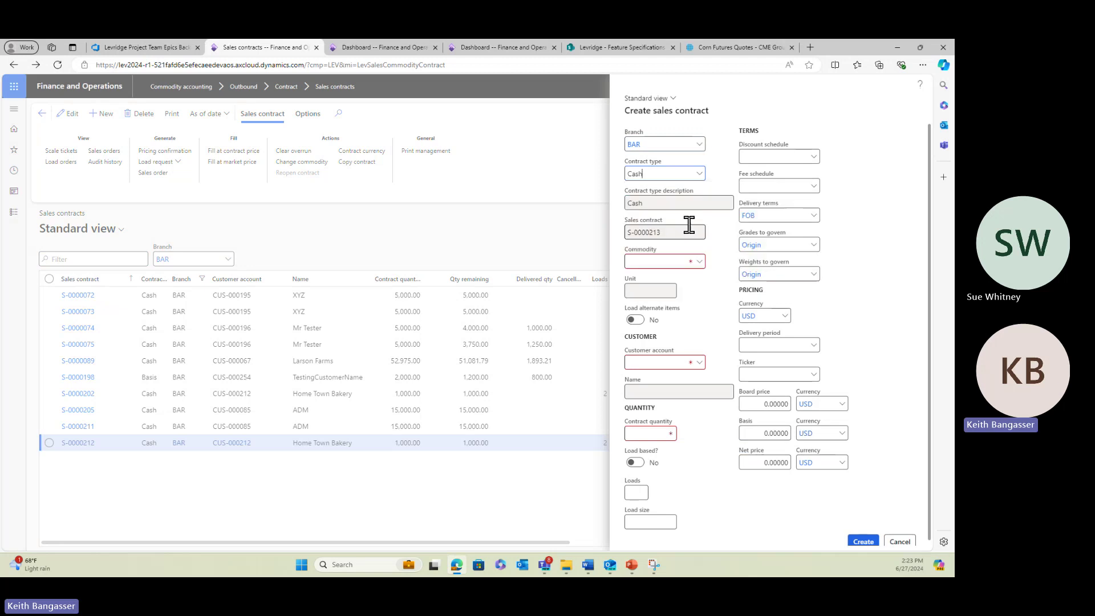
click(674, 259)
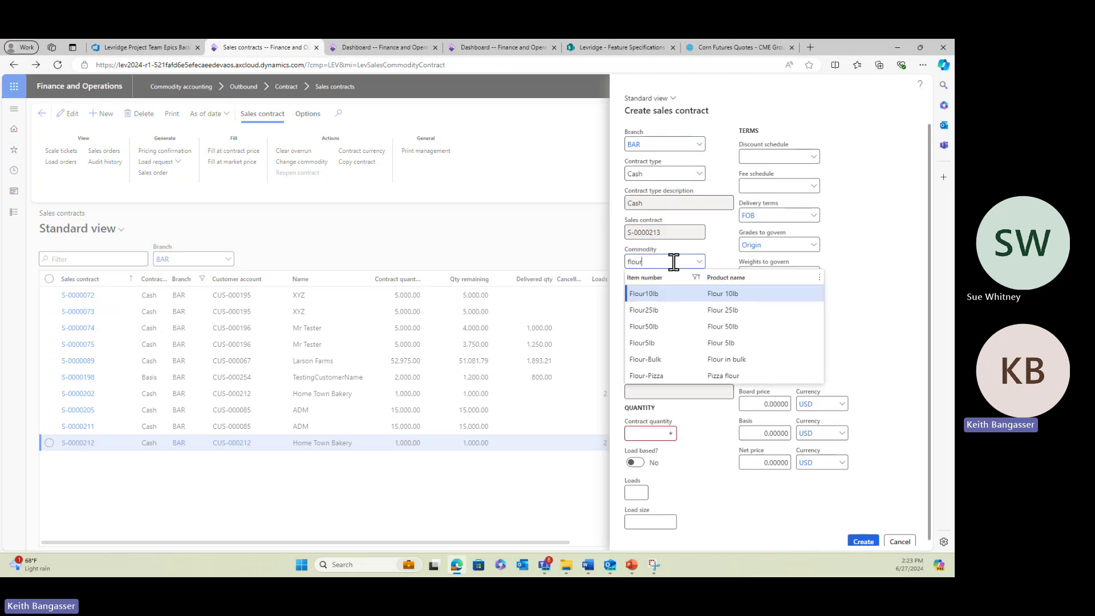
click(679, 358)
- Set the new contract's customer to Home Town Bakery and its contract quantity to 1,000 in 2 loads
click(674, 363)
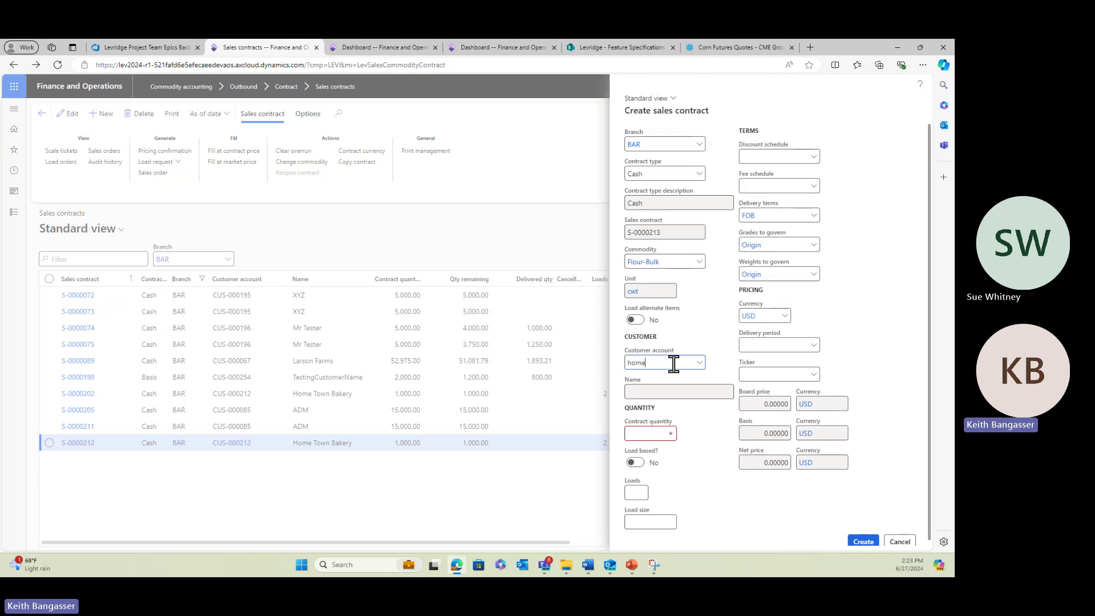
click(626, 392)
click(653, 431)
text(1,000)
key(Tab)
key(Tab)
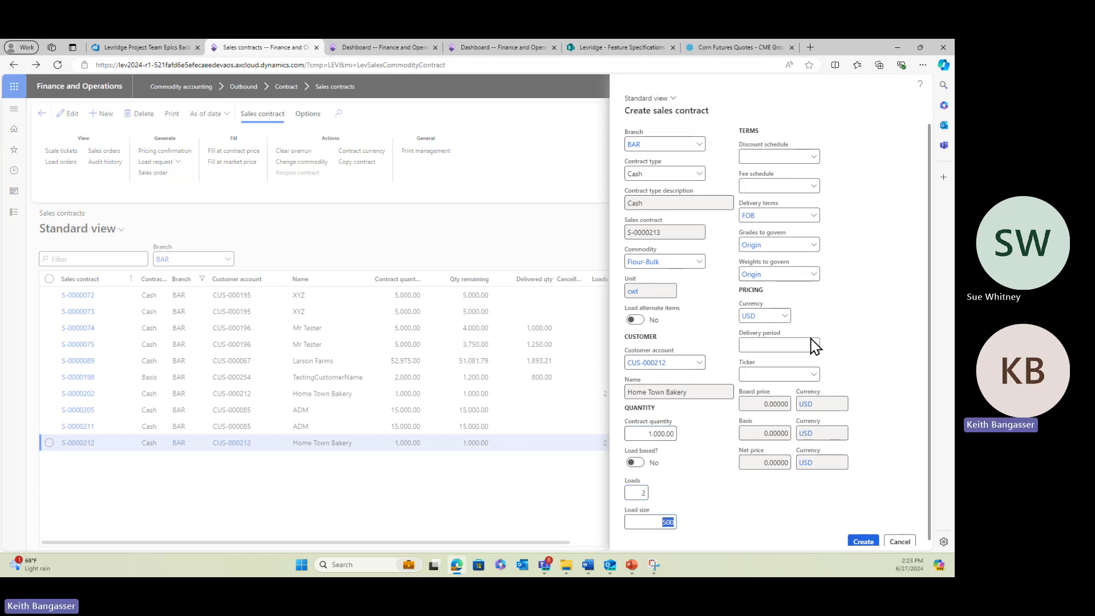
- Choose delivery period 2406 (Jun 2024) for the contract and create it
click(816, 345)
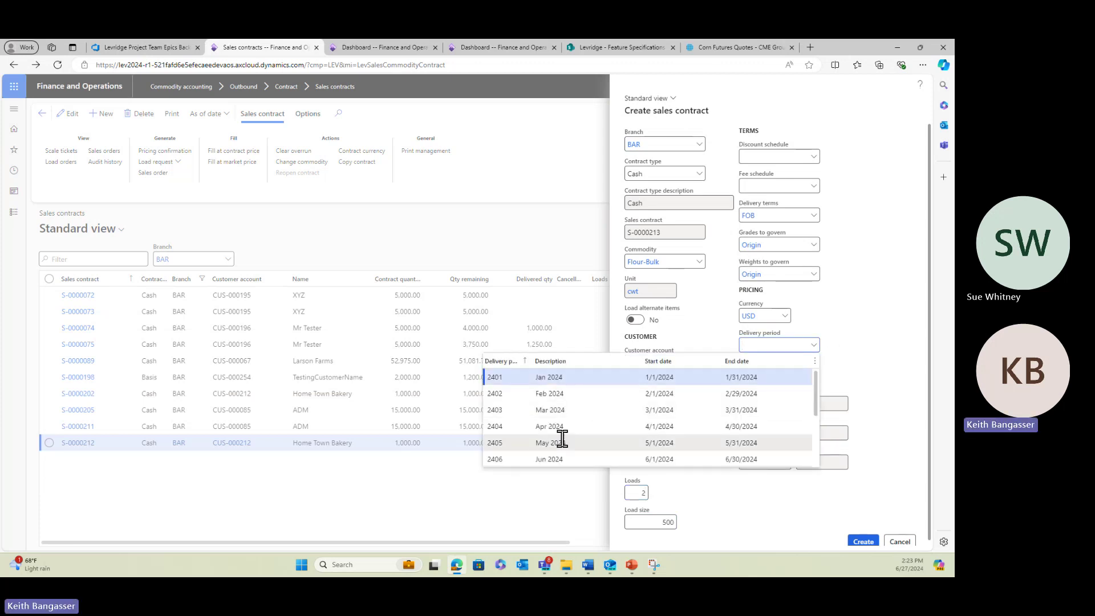
click(572, 457)
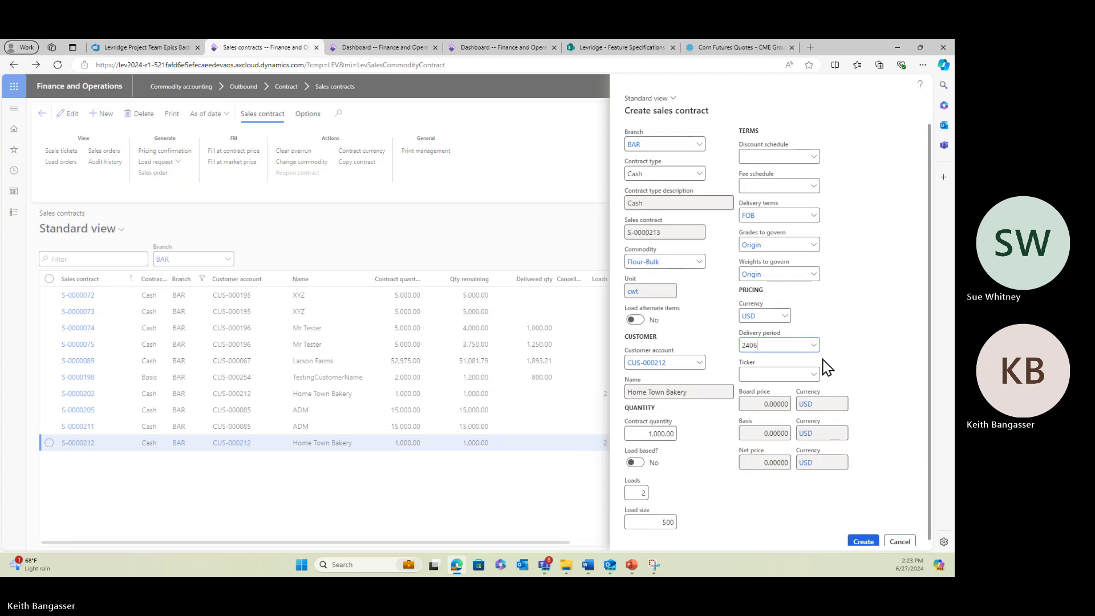
click(861, 542)
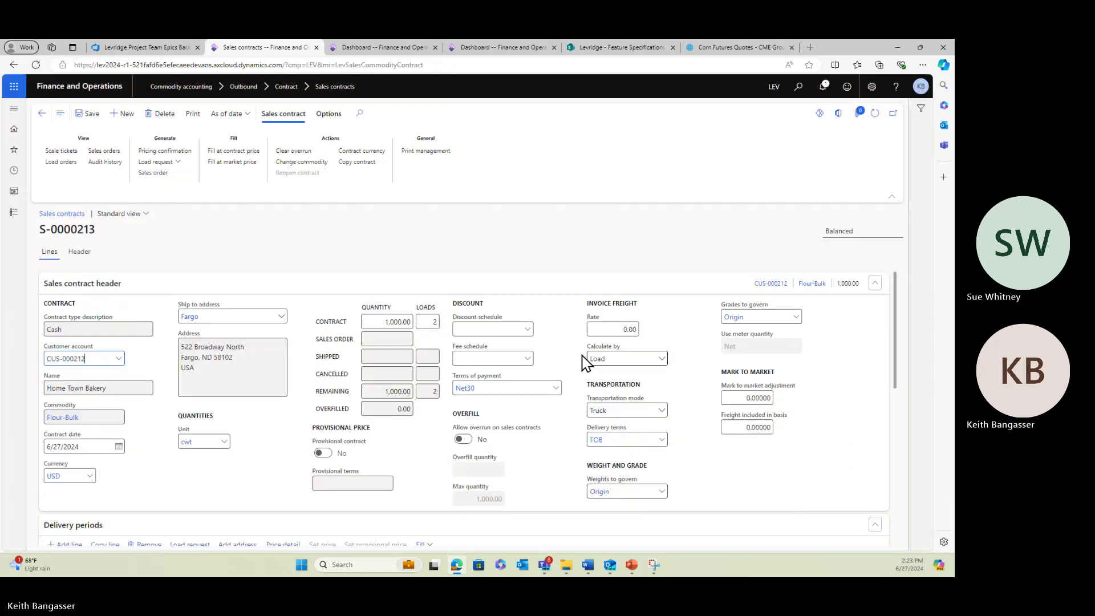
- Load the default alternate items into the delivery period's alternate delivery pricing and look through the loaded lines
scroll(153, 365, down, 4)
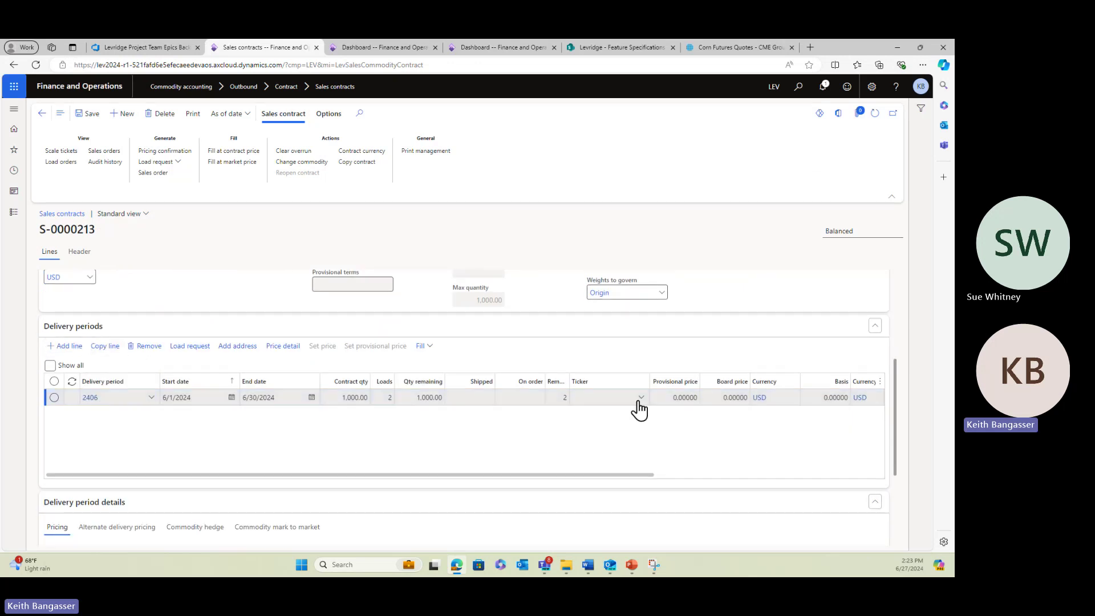
scroll(531, 409, down, 3)
click(102, 378)
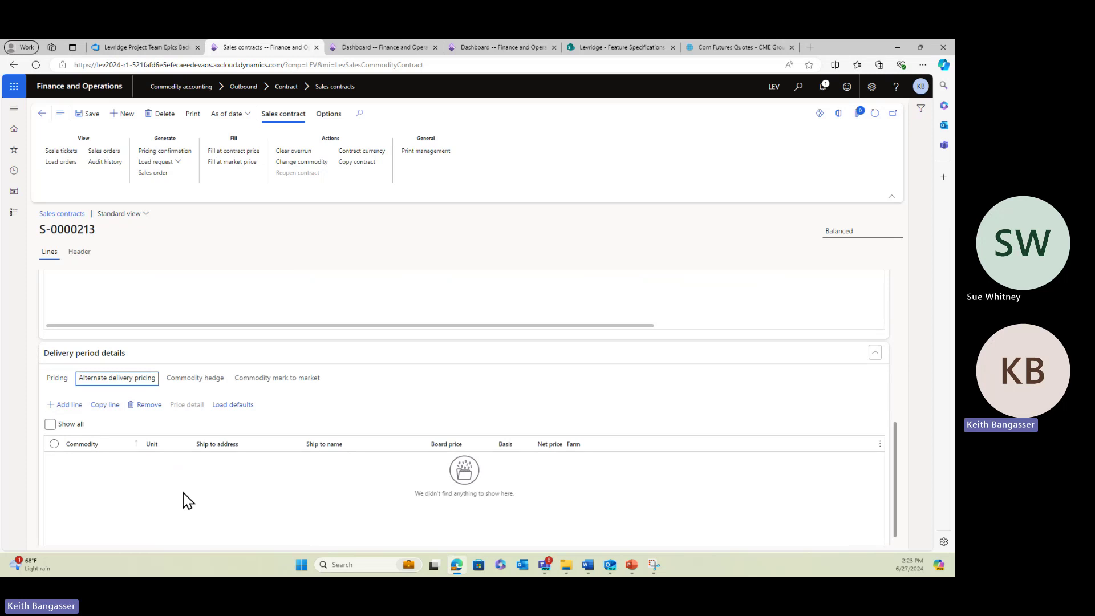
click(239, 406)
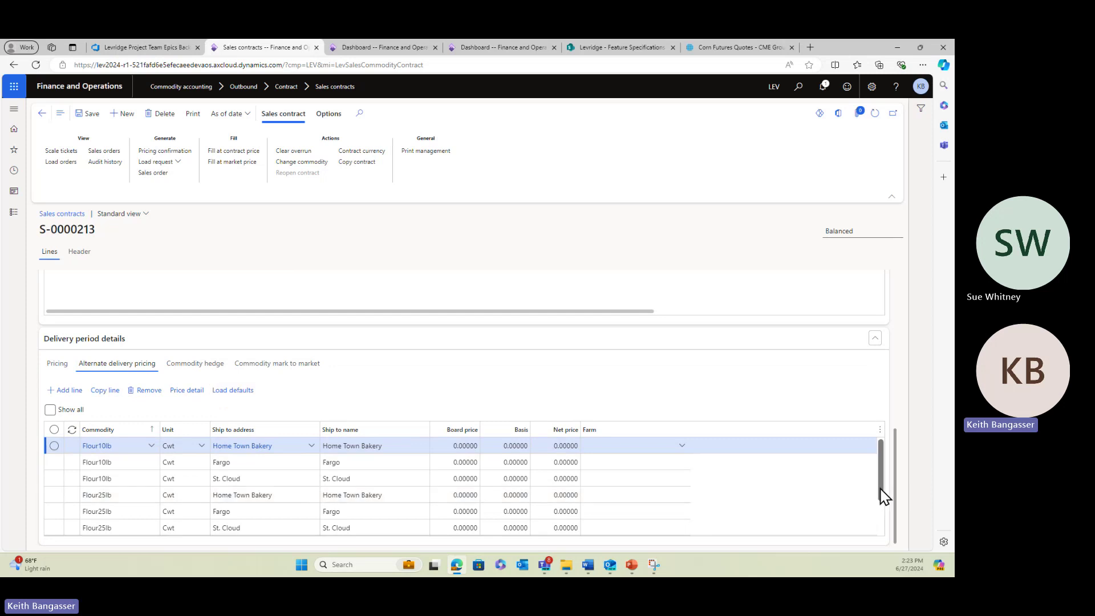
mouse_move(880, 489)
mouse_down()
mouse_move(879, 539)
mouse_move(879, 509)
mouse_up()
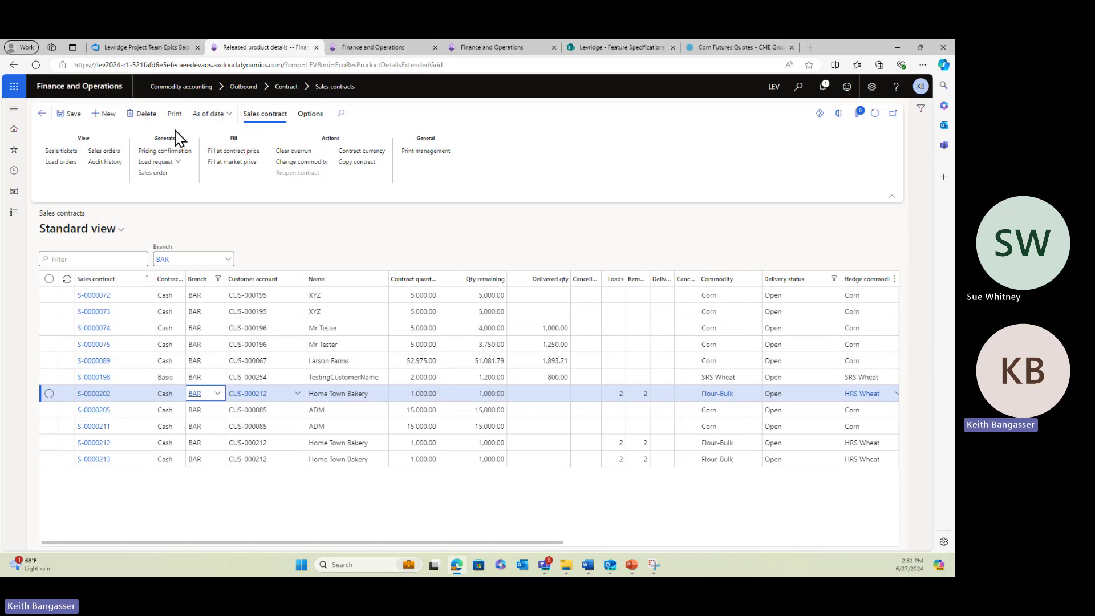
- Generate a sales order from the selected Home Town Bakery contract and set its postal address to Home Town Bakery
click(156, 178)
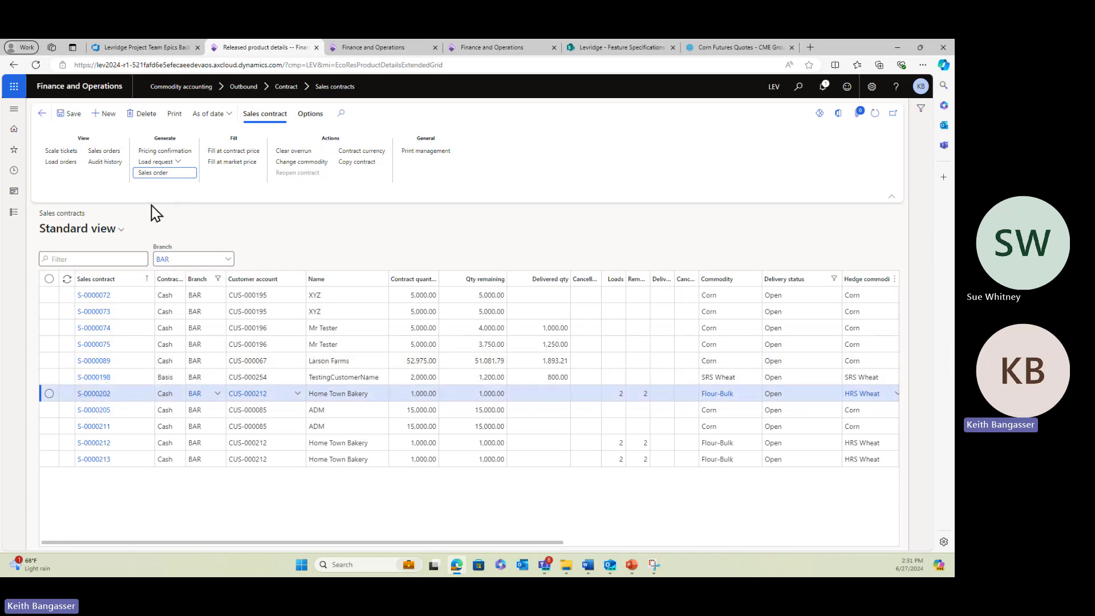
click(160, 176)
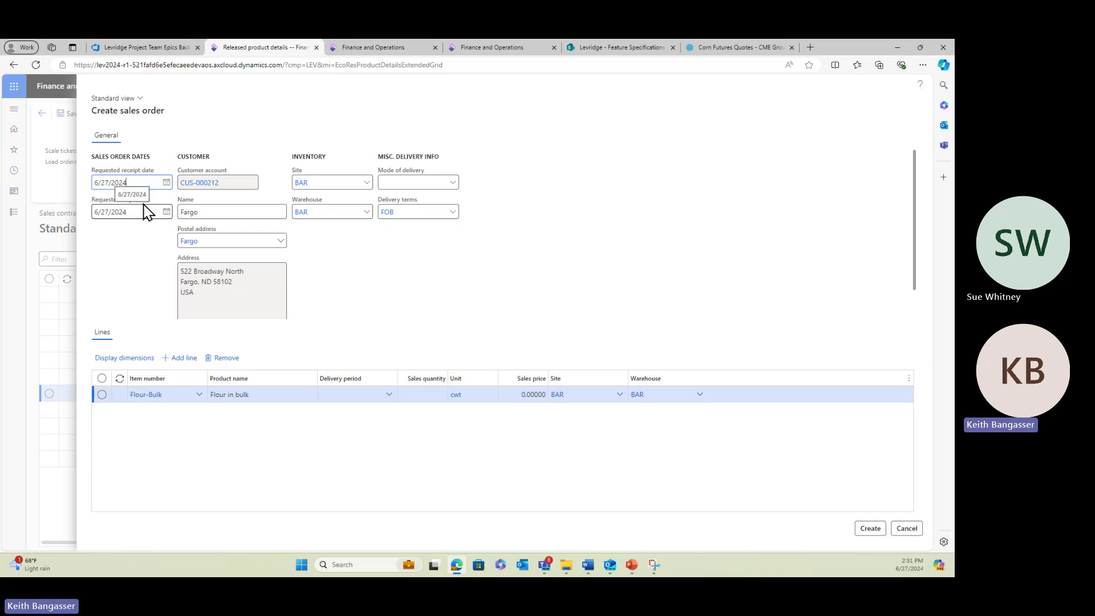
click(280, 241)
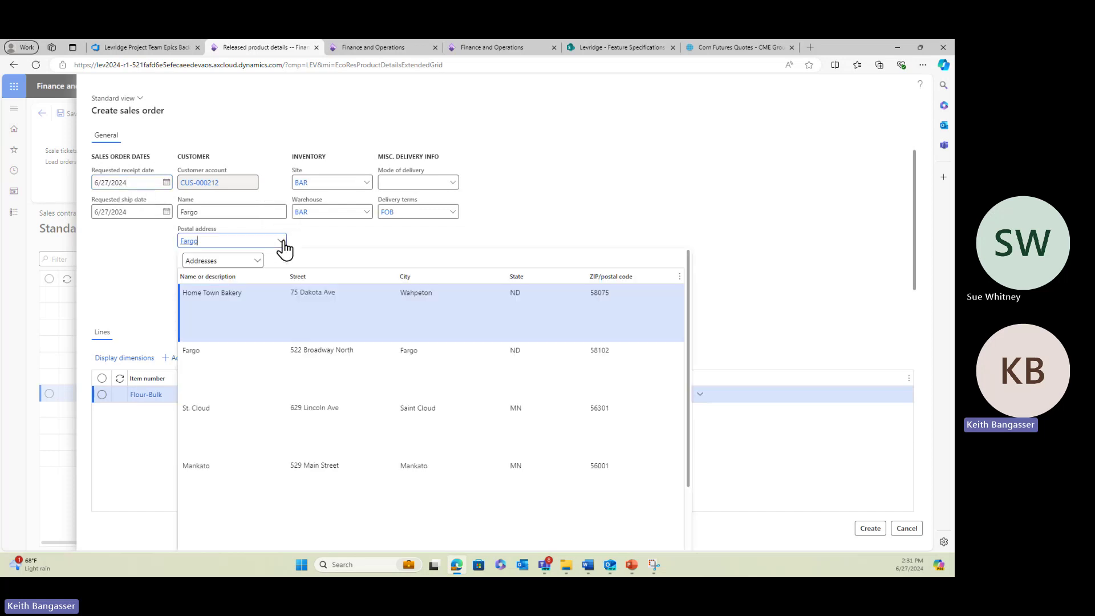
click(255, 296)
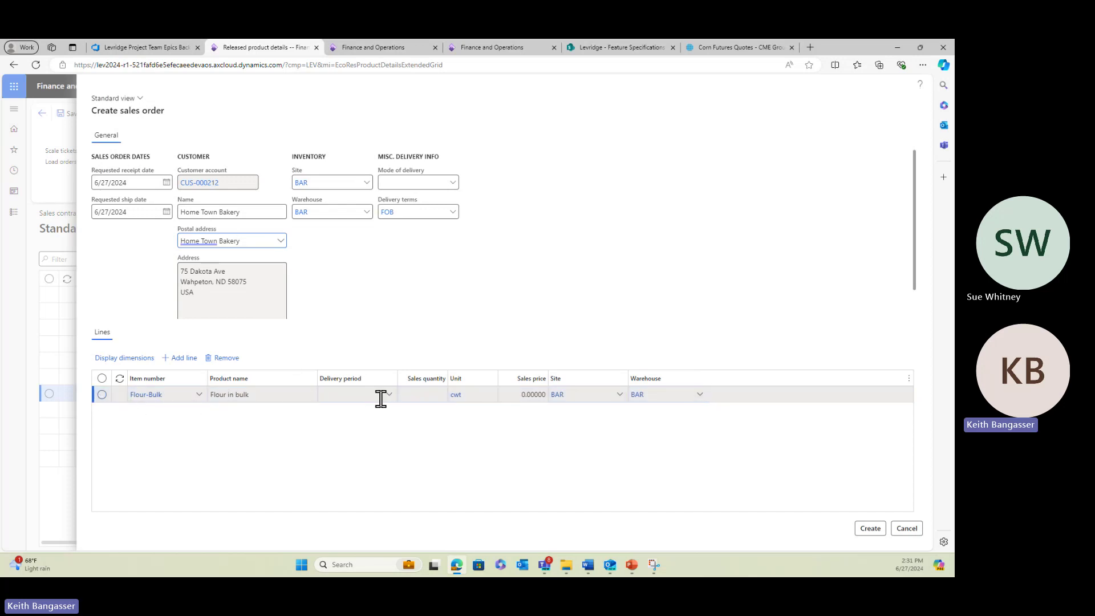
- Set the order line to item Flour25lb, delivery period 2406 and sales quantity 100, and create the sales order
click(198, 396)
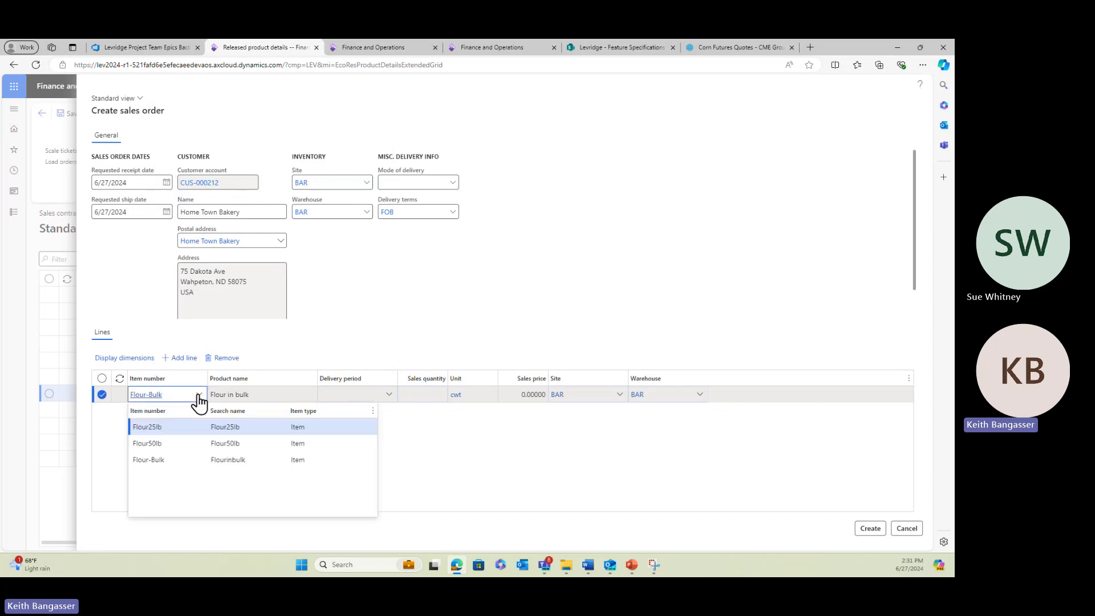
click(174, 428)
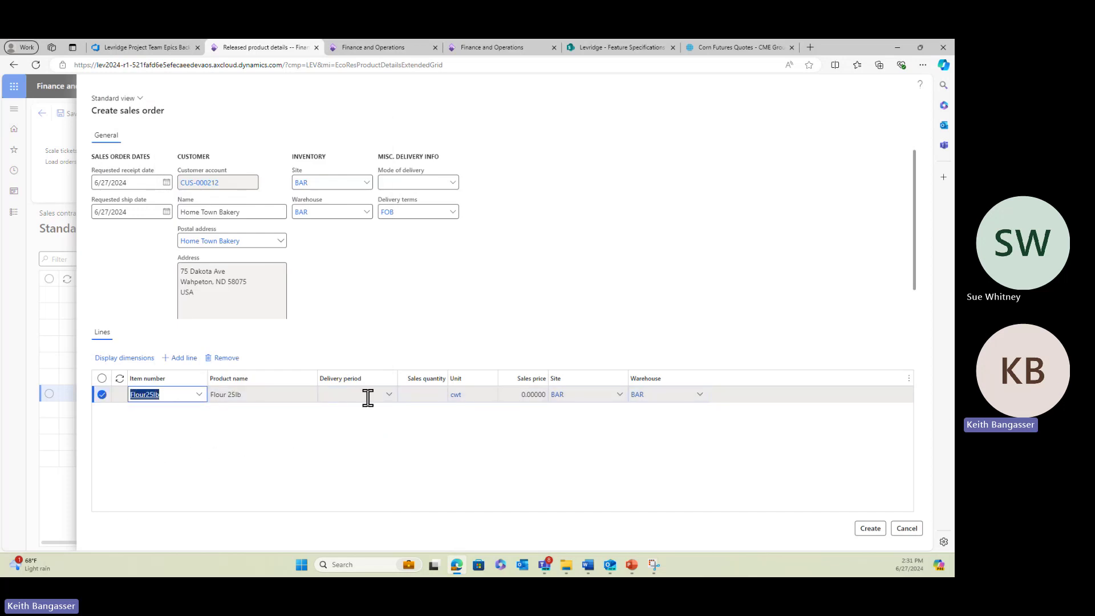
click(387, 398)
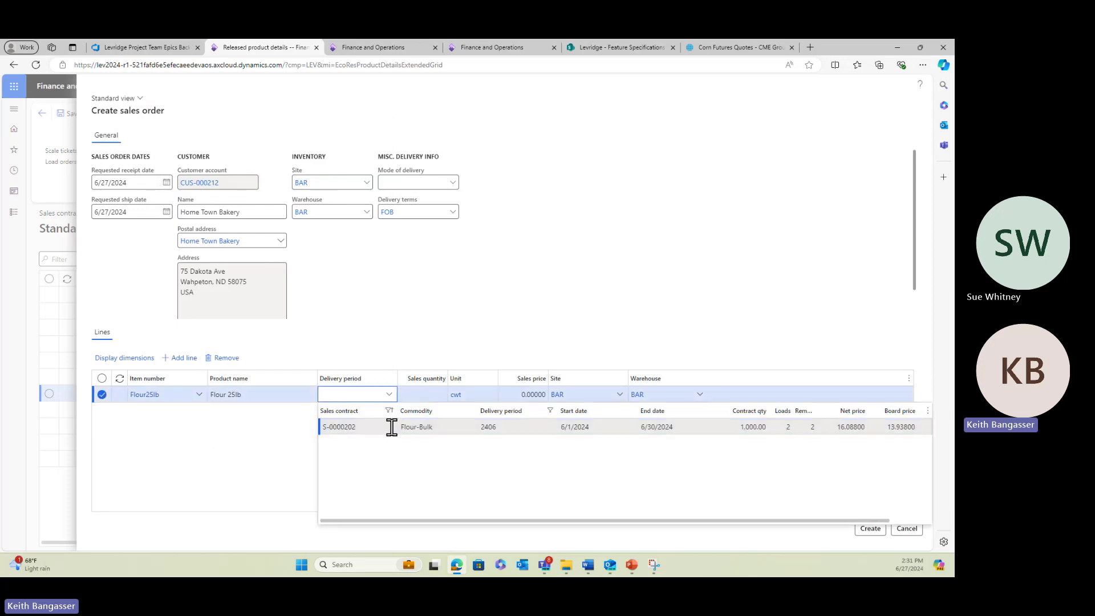
click(392, 431)
click(421, 394)
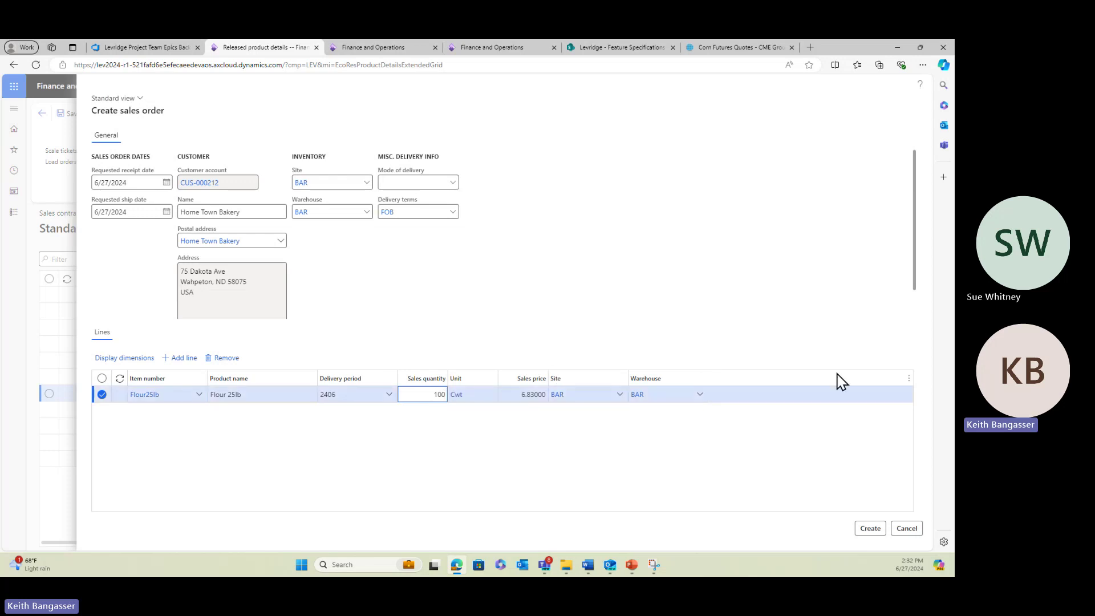
click(871, 528)
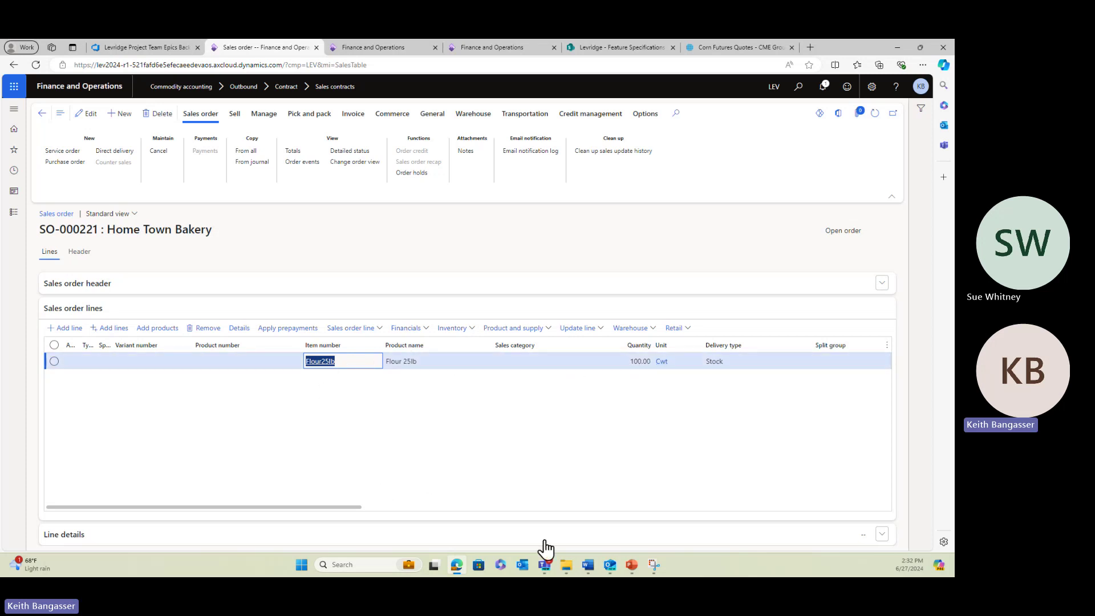
- Expand the line details of the Flour25lb sales order line to examine them
click(882, 537)
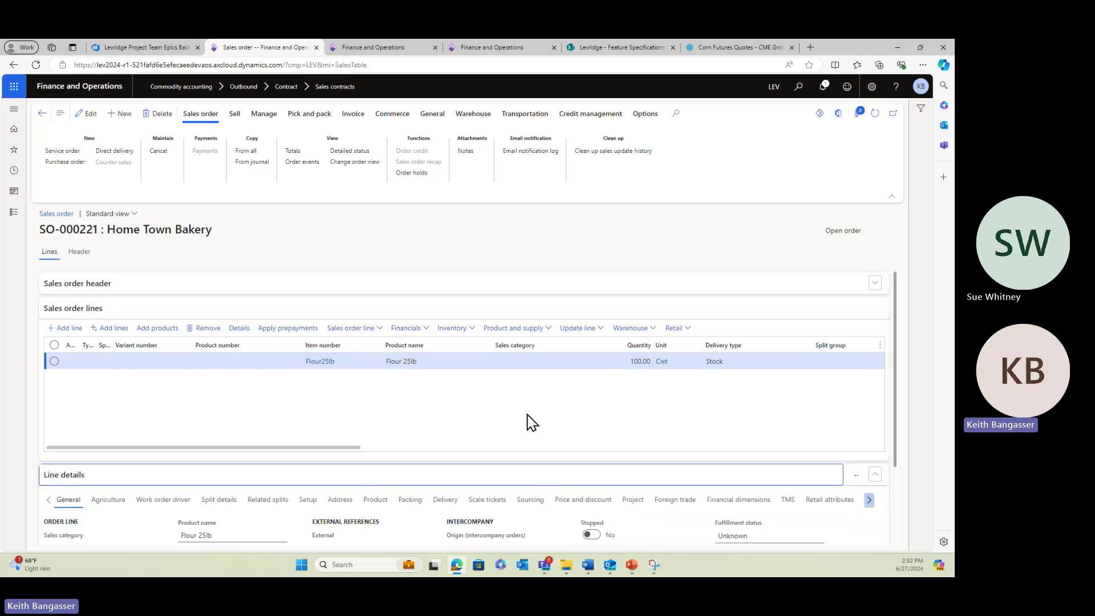
scroll(337, 459, up, 3)
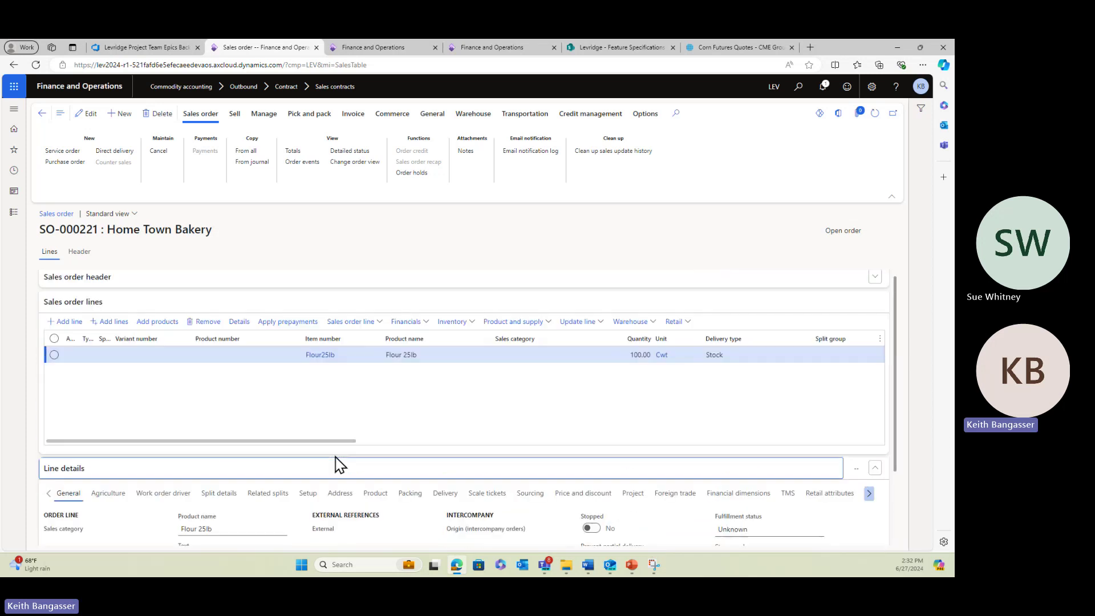